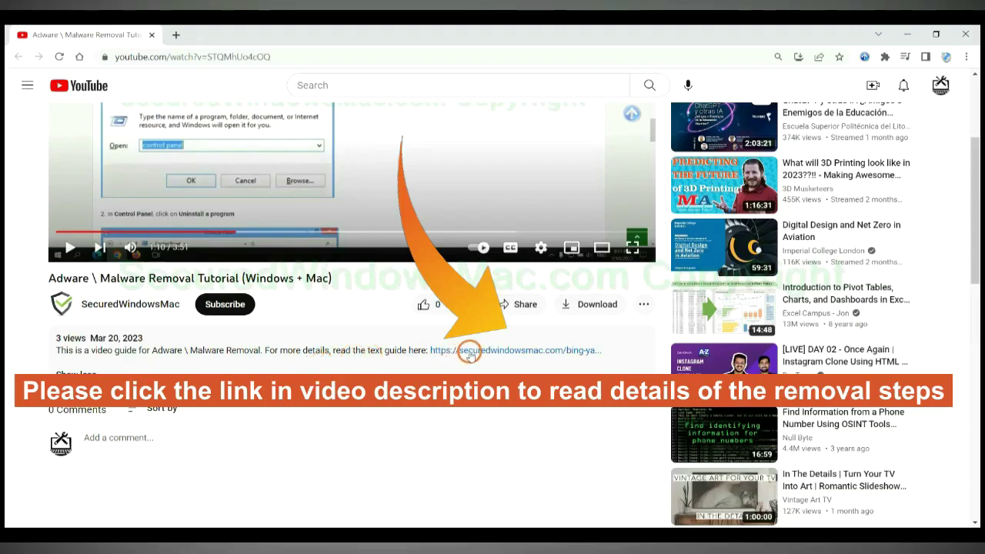
- Open the securedwindowsmac.com guide linked in the video description and find its Instant Automatic Removal section
left_click(469, 352)
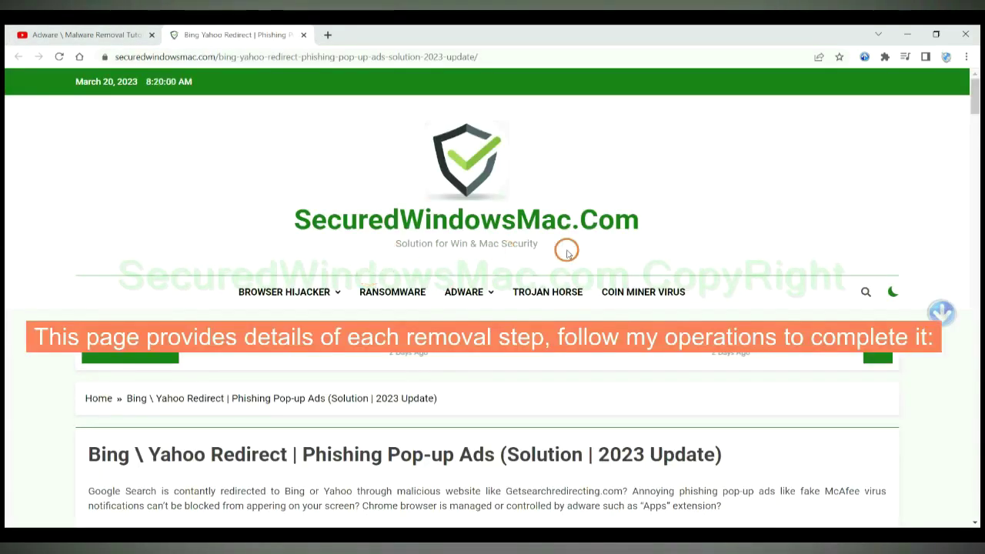
scroll(698, 231, "down", 10)
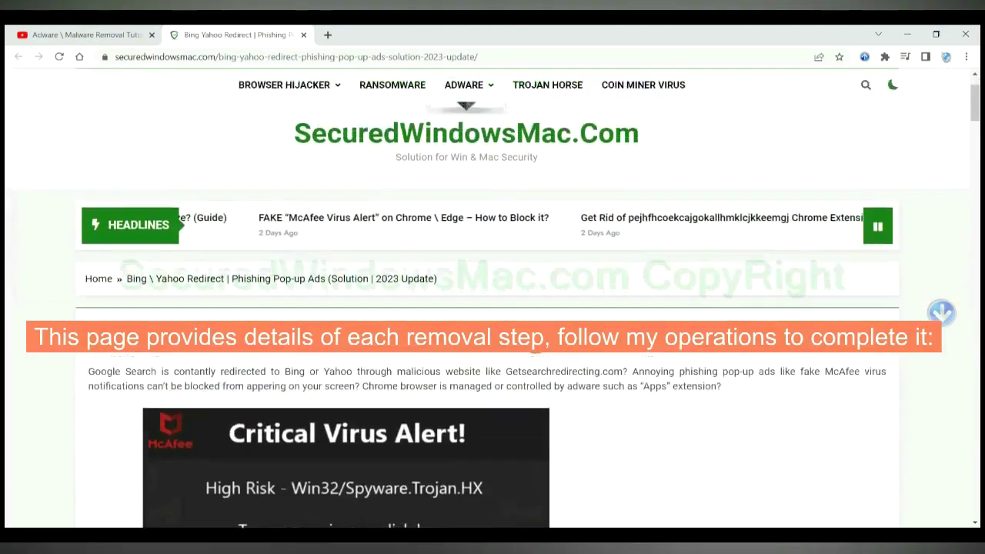
scroll(536, 344, "down", 5)
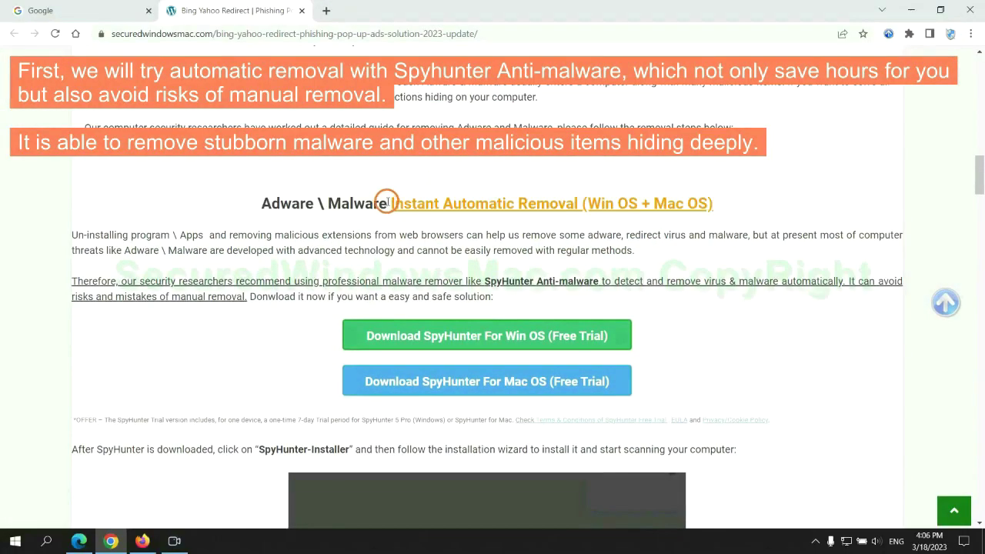
left_click_drag(389, 203, 575, 203)
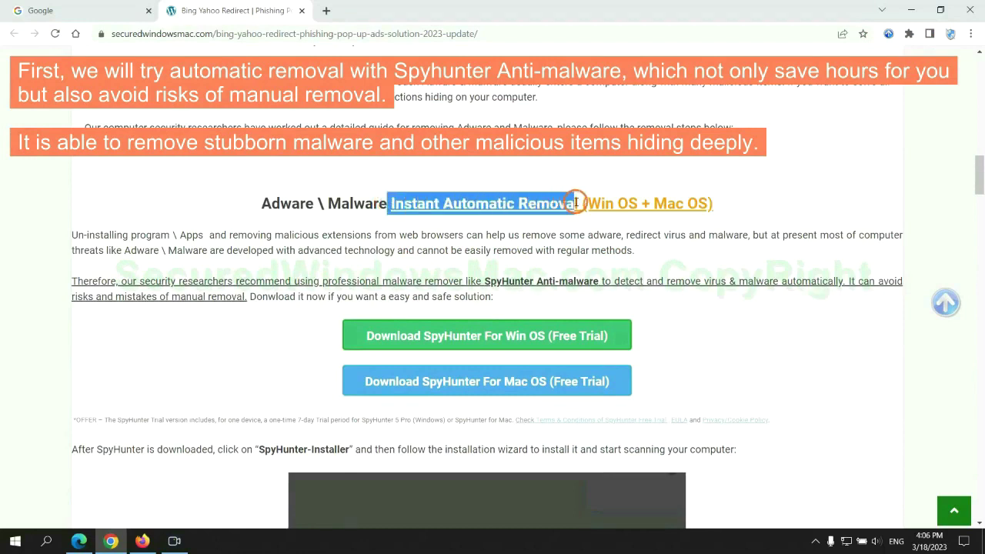
left_click(489, 171)
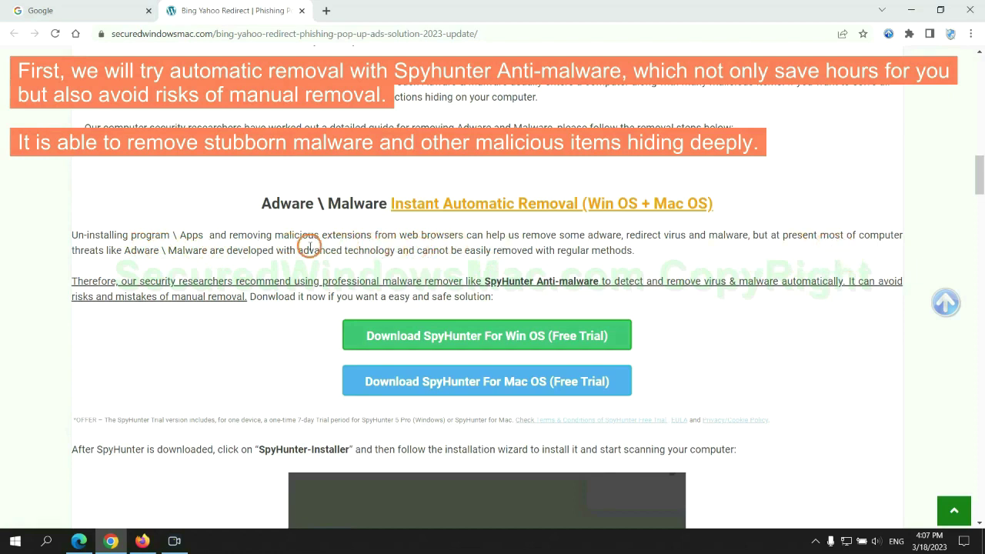
- Download the SpyHunter free trial for Windows, keeping the flagged installer file, and install it with the terms accepted
scroll(488, 275, "down", 1)
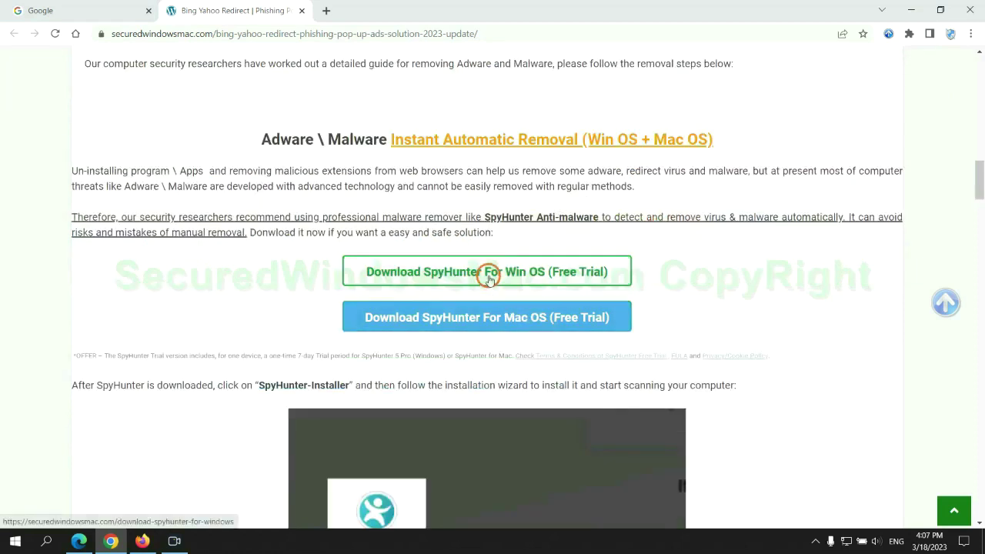
scroll(497, 308, "down", 1)
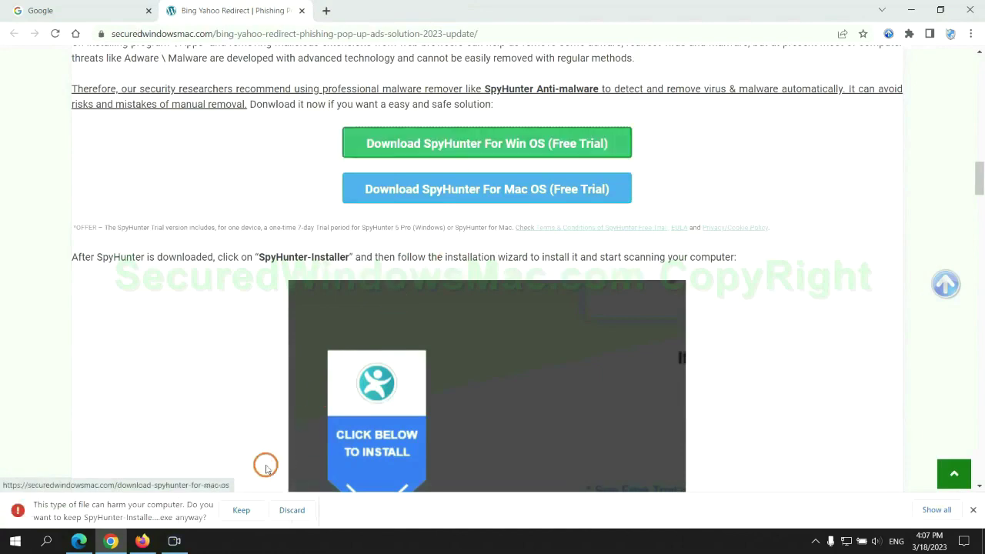
left_click(239, 509)
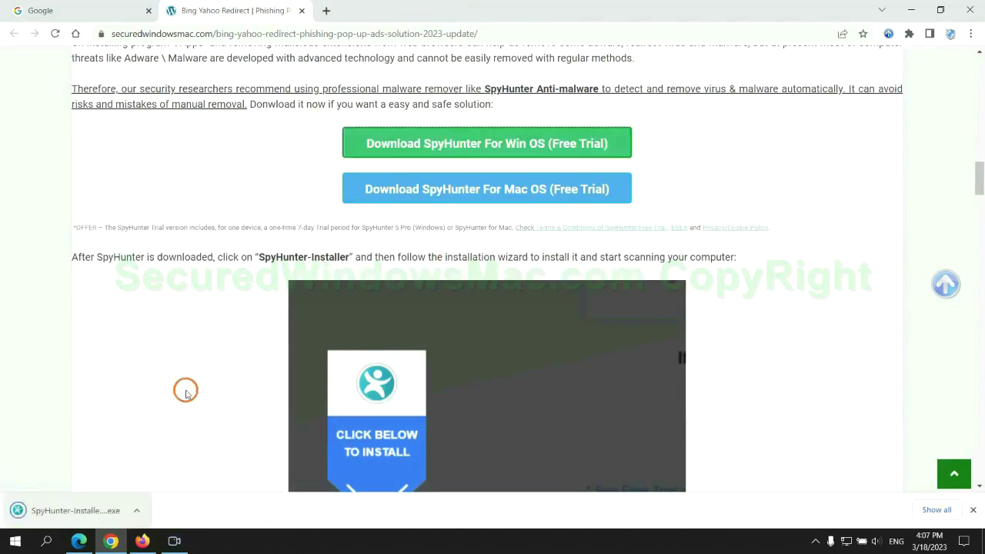
left_click(94, 511)
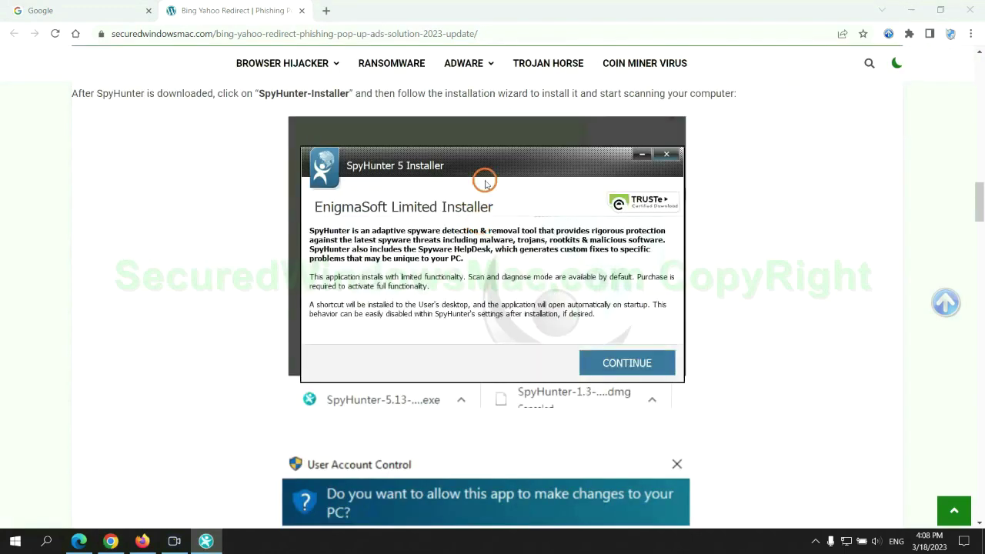
left_click(627, 364)
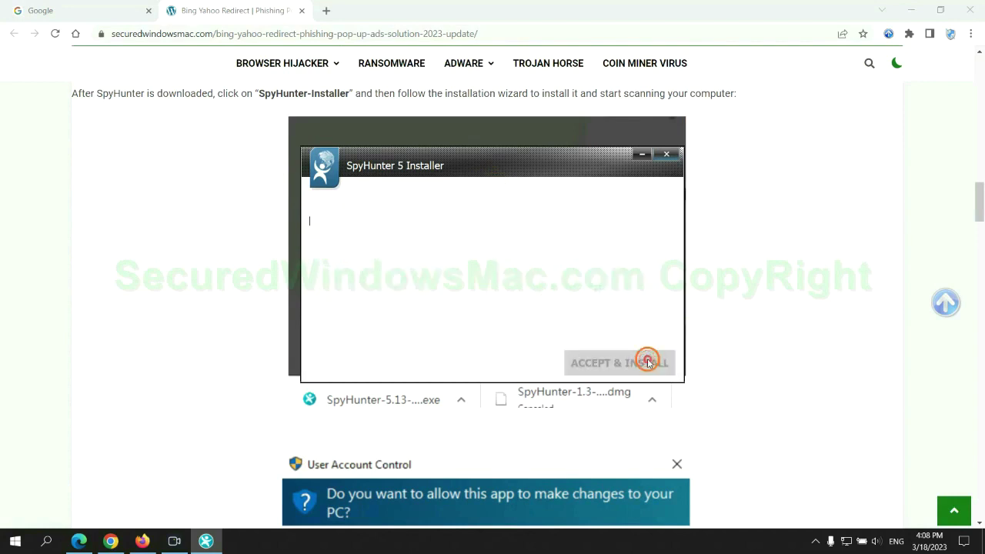
left_click(499, 331)
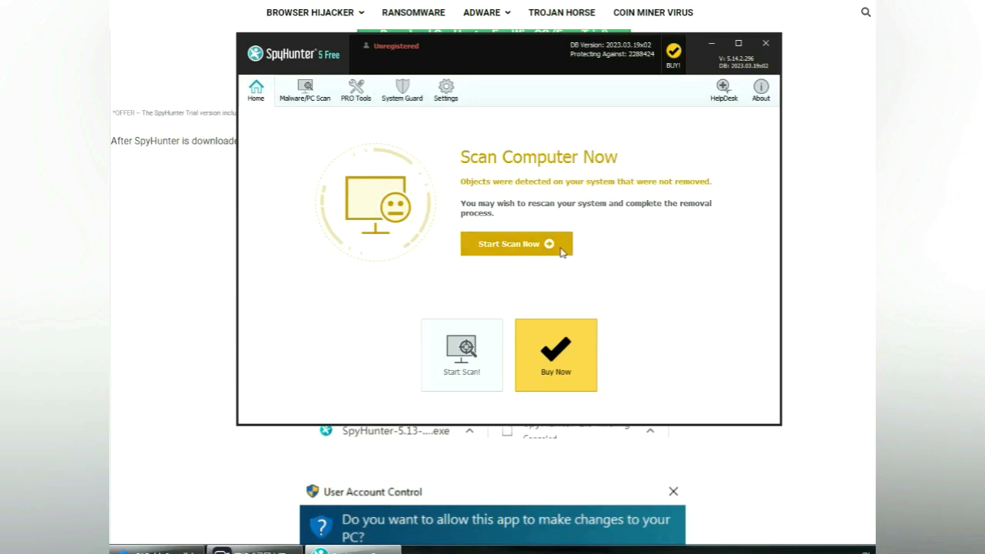
- Scan the computer with SpyHunter and proceed from the detected malware to the 7-day free trial registration
left_click(516, 244)
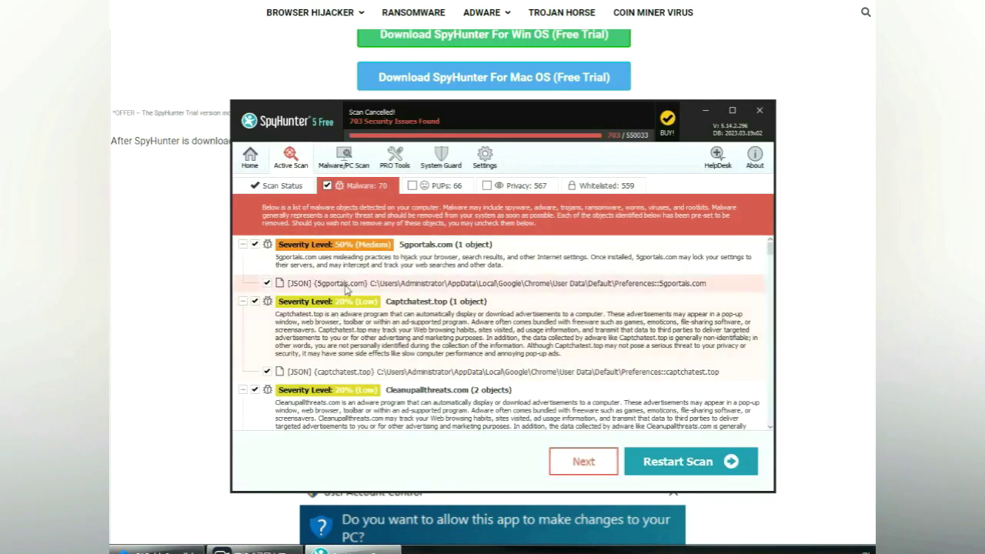
left_click(583, 462)
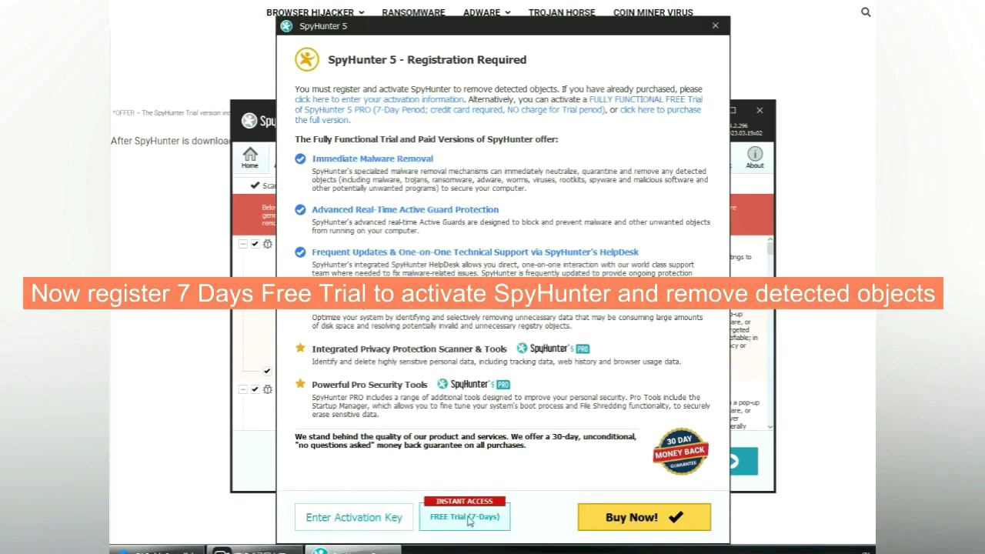
left_click(464, 517)
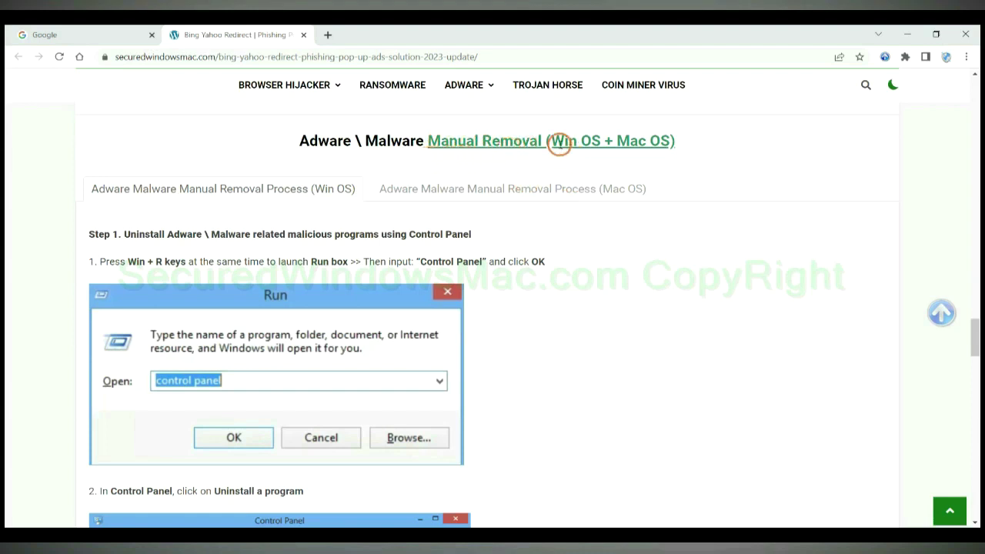
- Review the guide's Manual Removal section for Win OS, including Step 1 on uninstalling malicious programs using Control Panel
left_click_drag(554, 143, 601, 141)
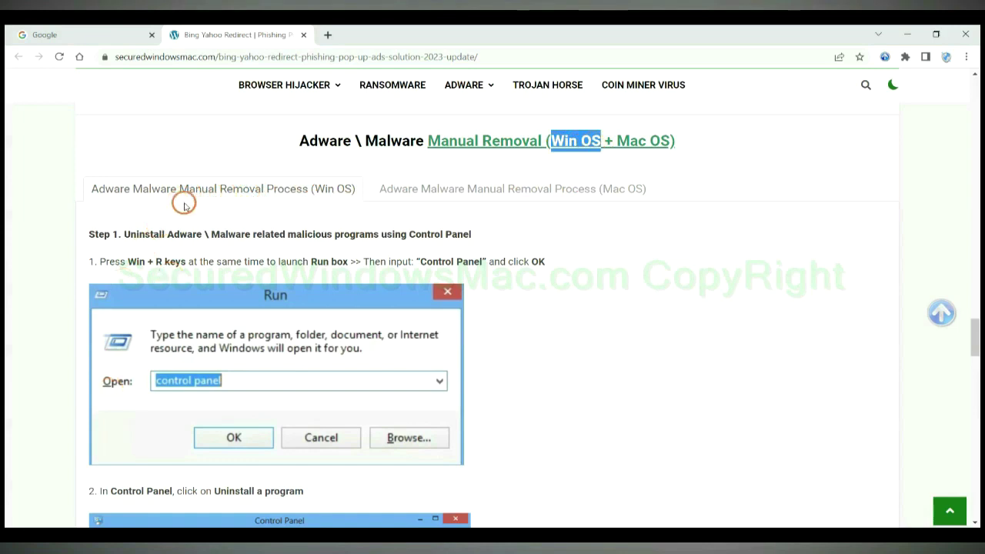
left_click_drag(616, 141, 671, 141)
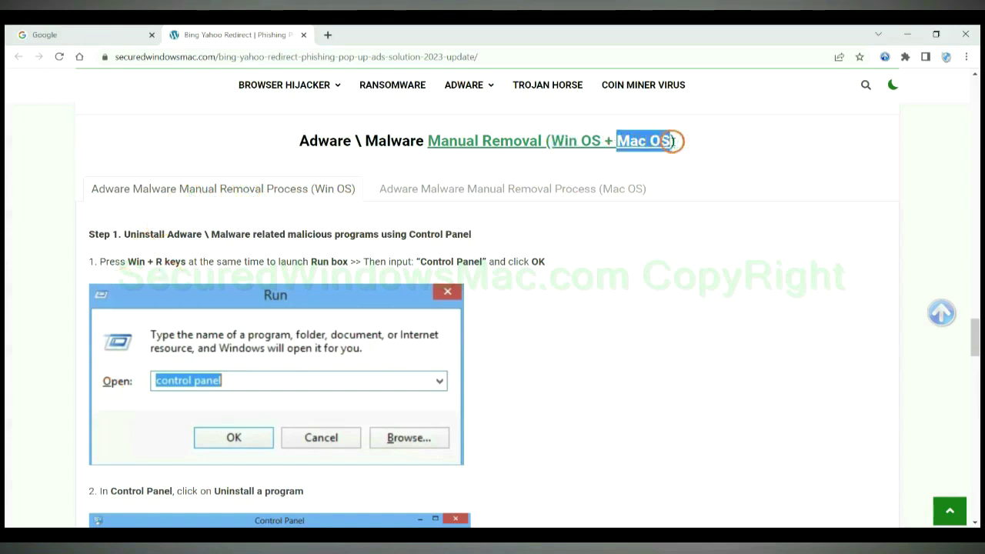
left_click(505, 186)
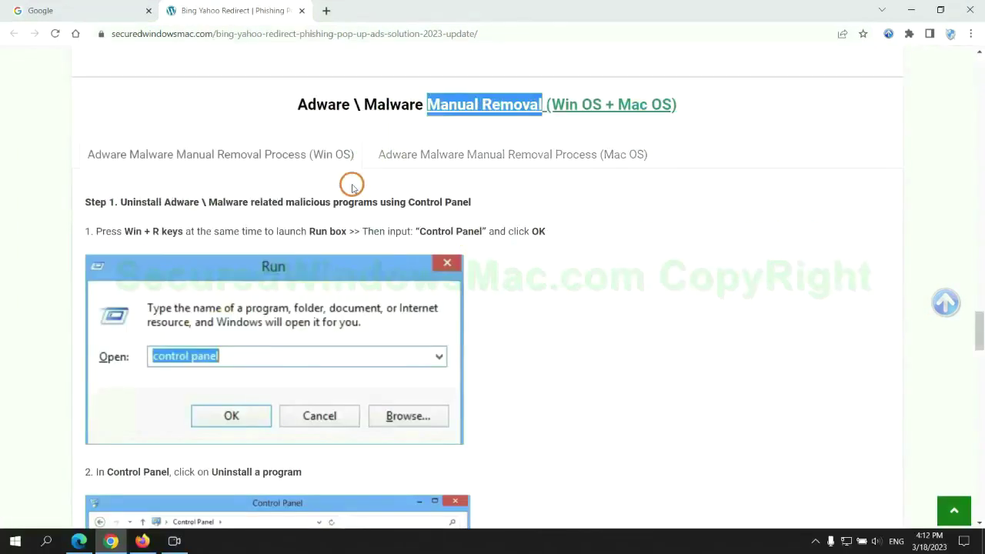
scroll(367, 270, "down", 1)
scroll(368, 271, "up", 2)
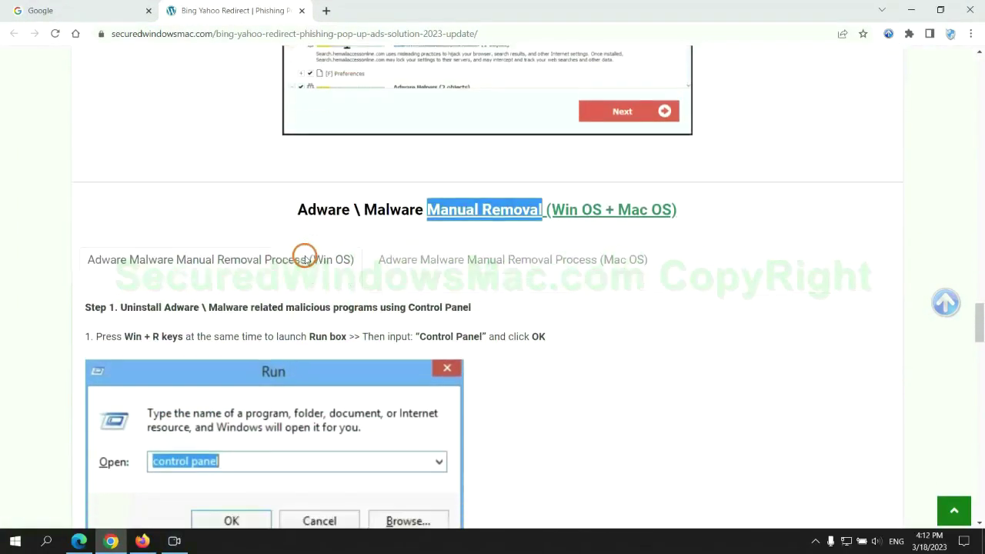
scroll(303, 257, "down", 2)
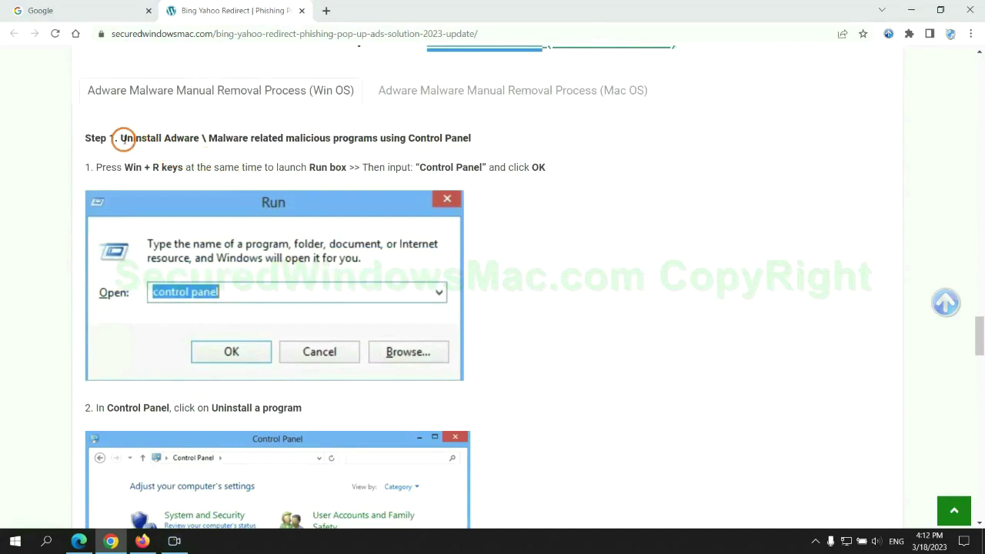
left_click_drag(141, 142, 378, 143)
left_click(653, 200)
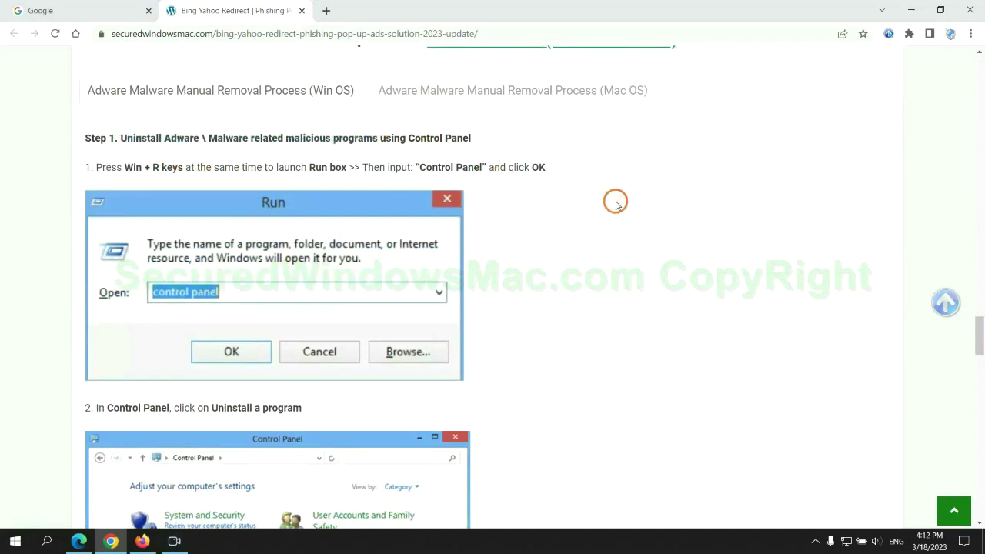
scroll(613, 201, "down", 2)
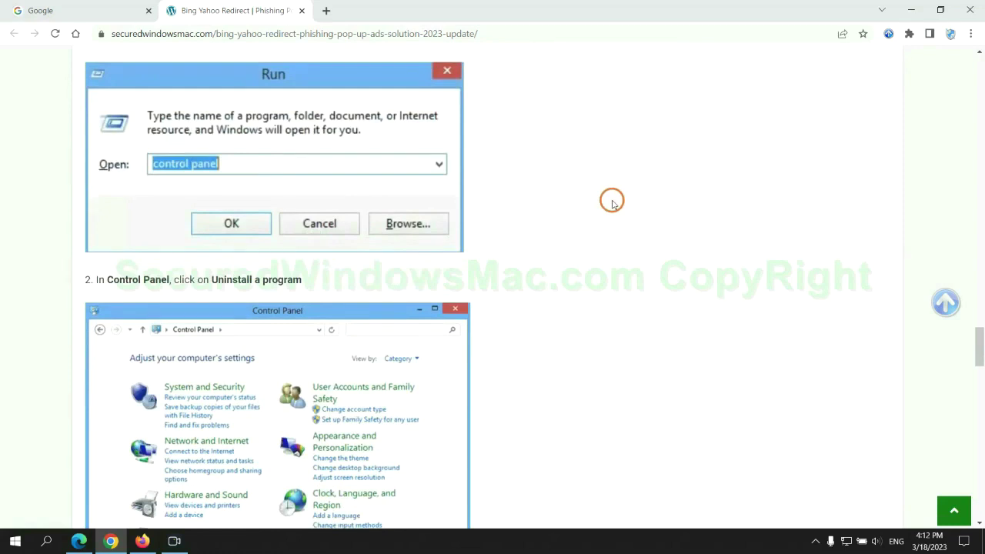
- Launch Control Panel with the Run command "control panel" and open its list of programs to uninstall
key("super+r")
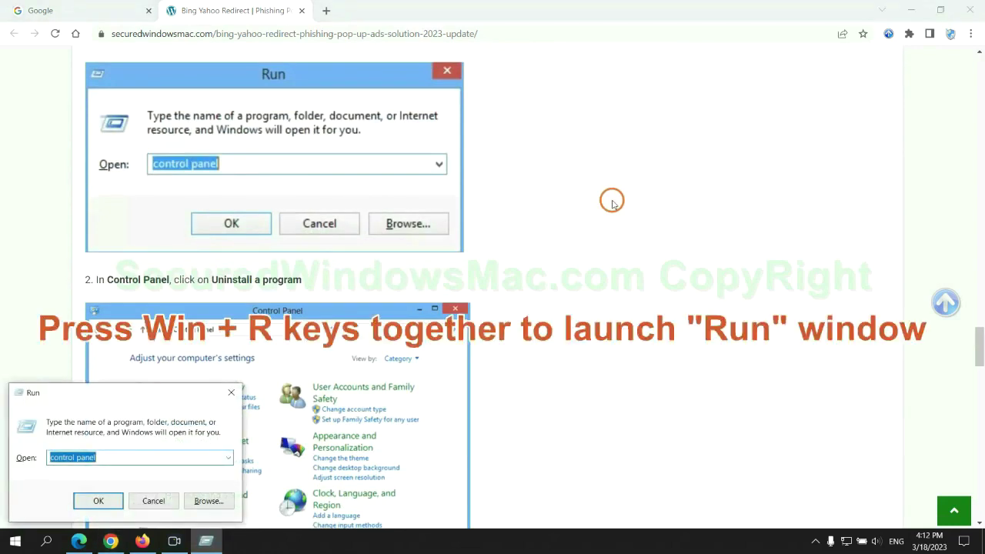
type("control")
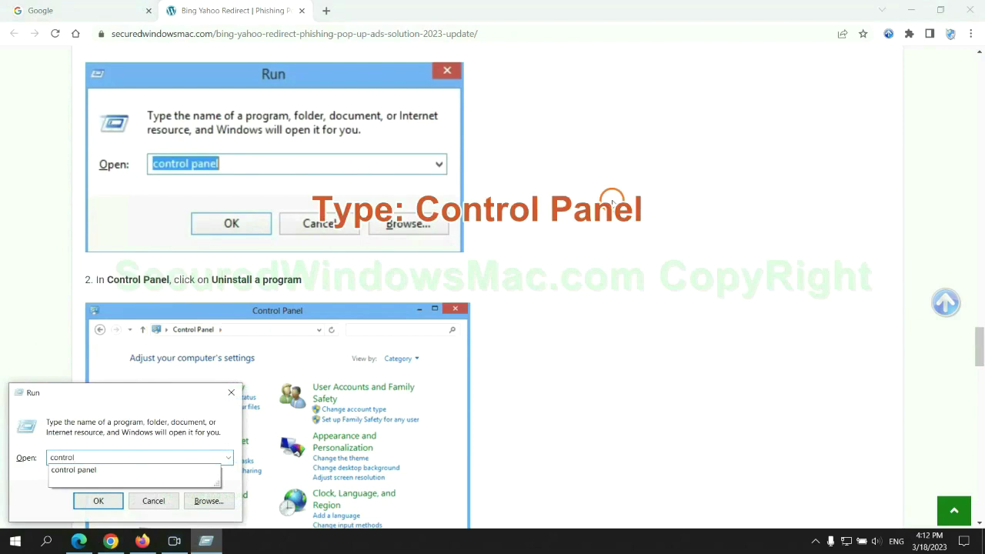
type(" panel")
key("Return")
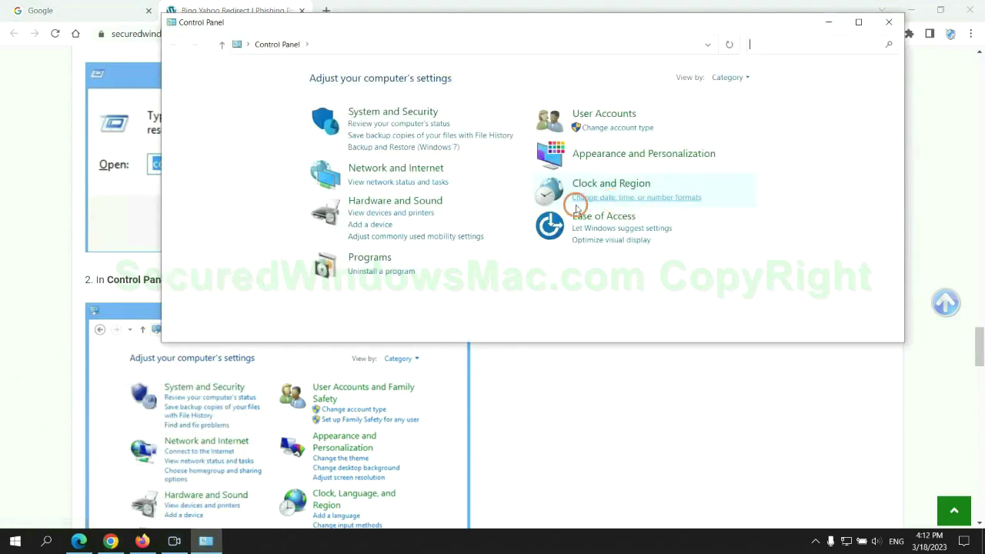
left_click(384, 270)
- Show the Uninstall/Change option for Lantern, then close Programs and Features without uninstalling it
left_click(331, 182)
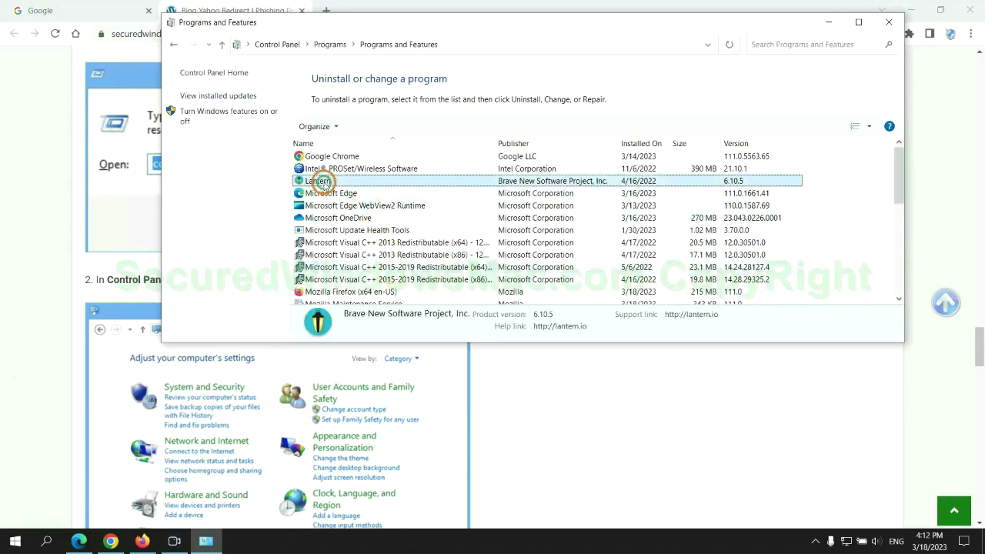
right_click(344, 186)
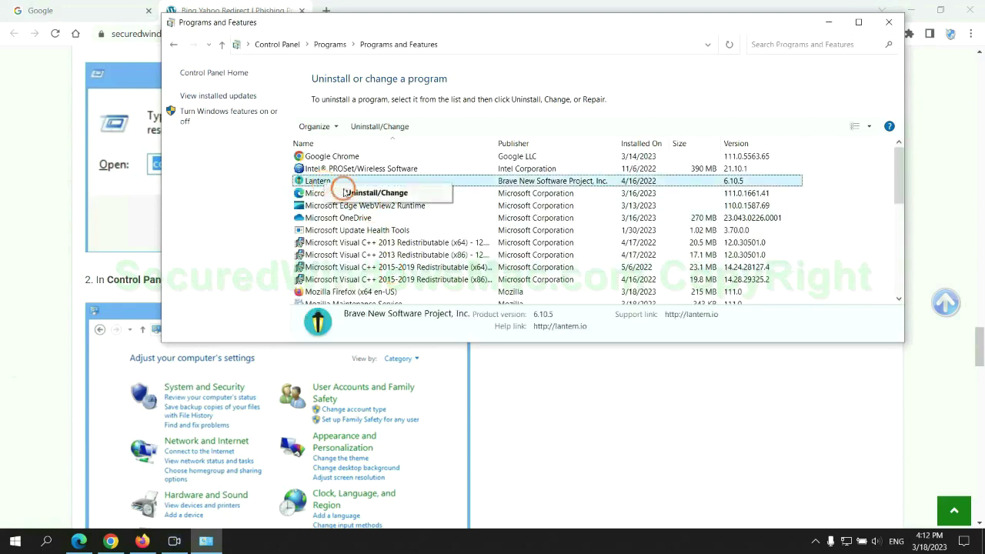
left_click(888, 22)
- Examine Step 2 of the guide on removing malicious extensions from Microsoft Edge, Chrome, Firefox and IE
scroll(290, 329, "down", 6)
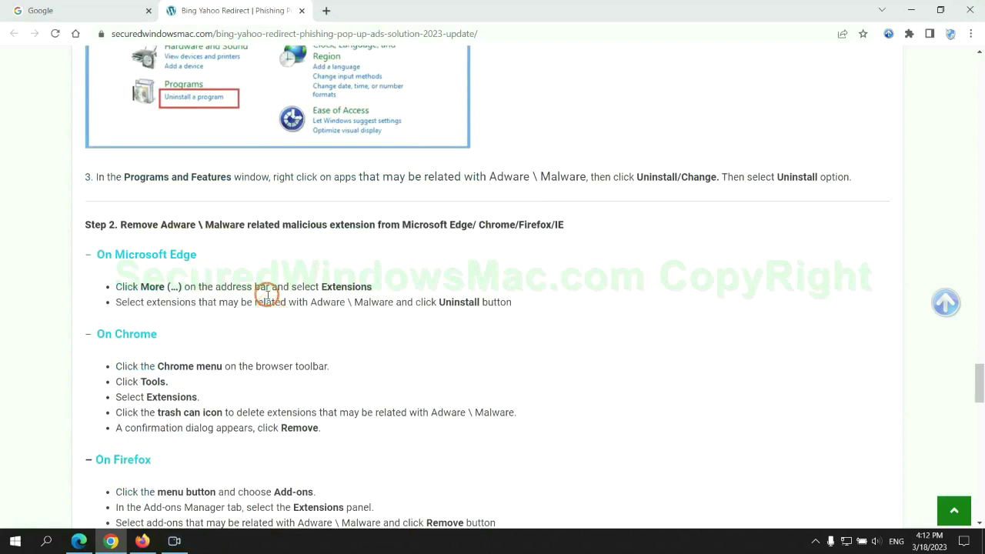
left_click_drag(279, 228, 373, 223)
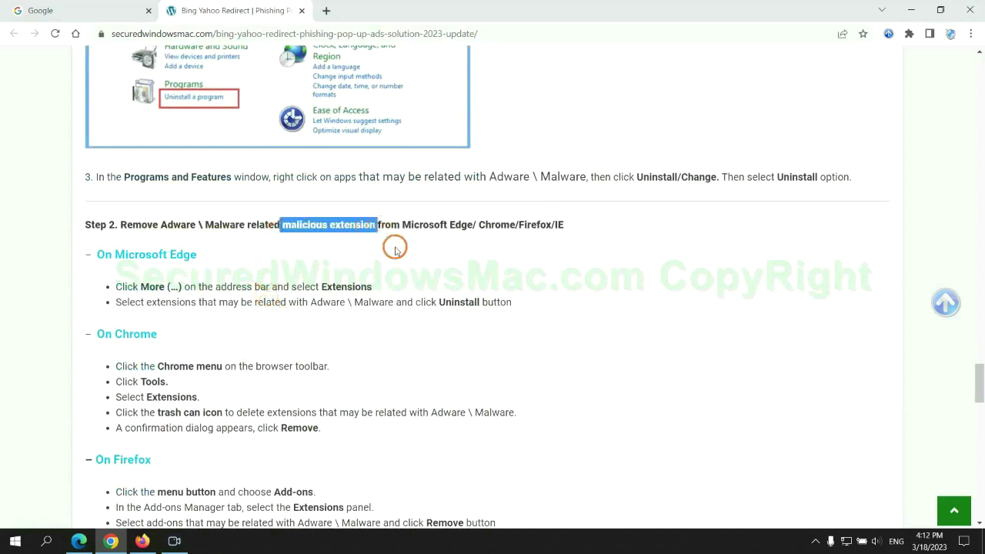
left_click(394, 247)
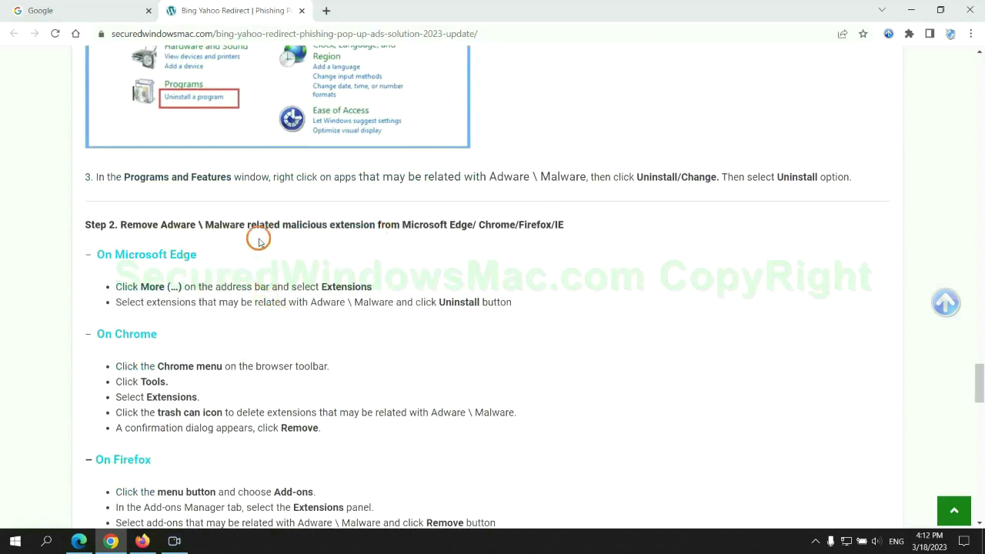
- Switch to Microsoft Edge, remove the McAfee WebAdvisor extension, and return to the guide in Chrome
left_click(81, 536)
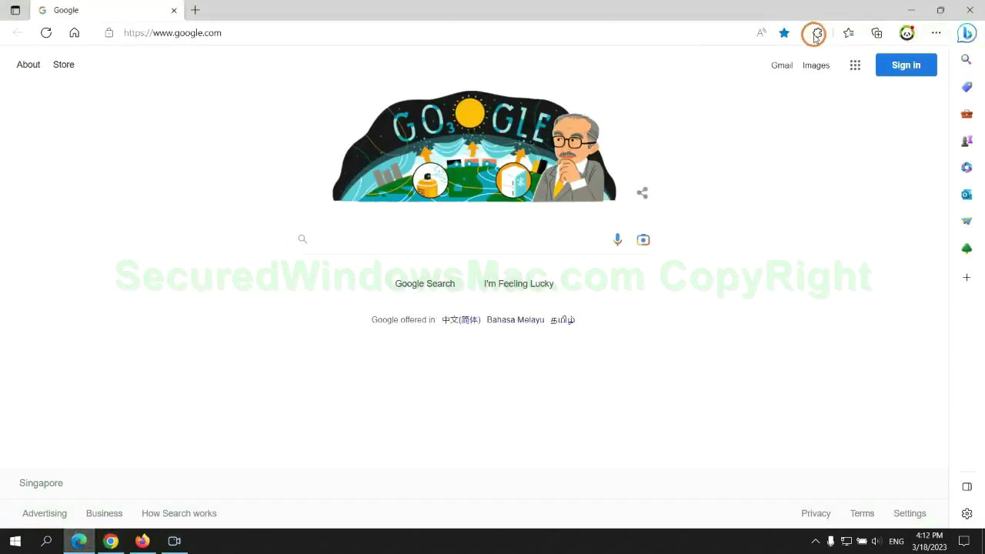
left_click(815, 35)
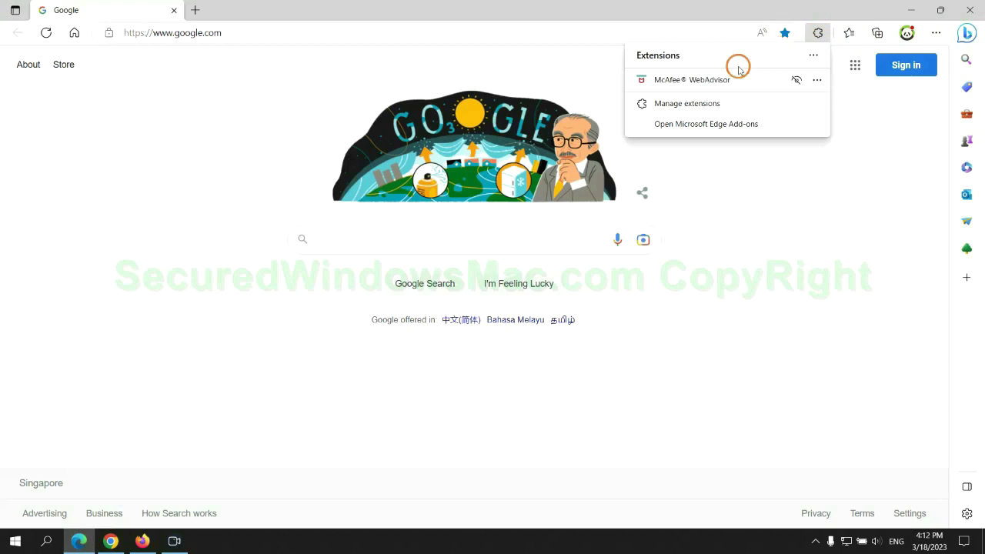
left_click(682, 102)
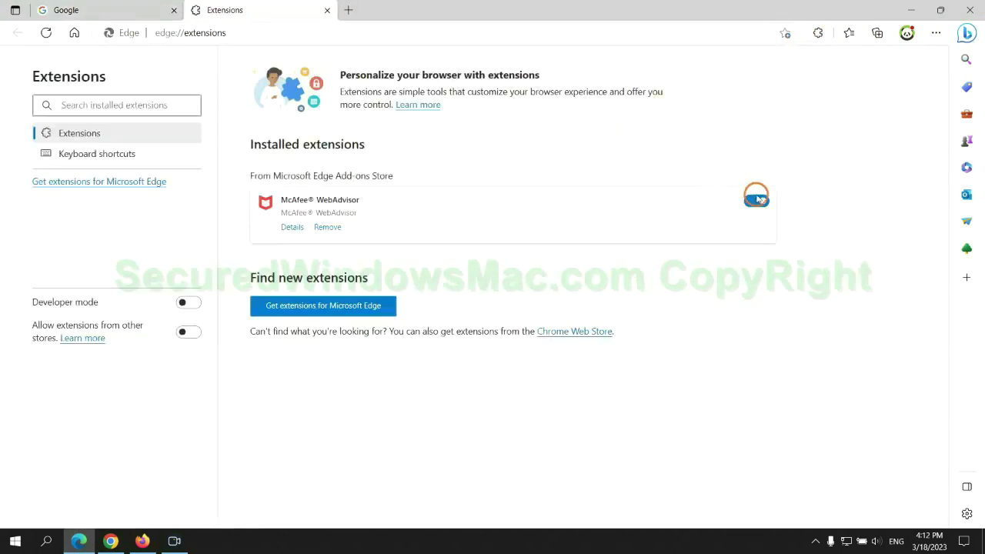
left_click(327, 228)
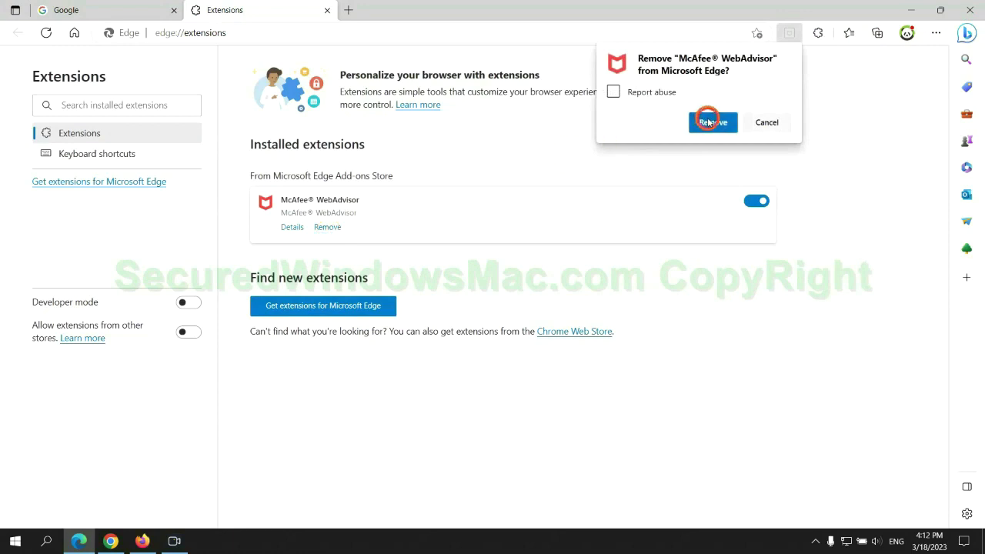
left_click(711, 122)
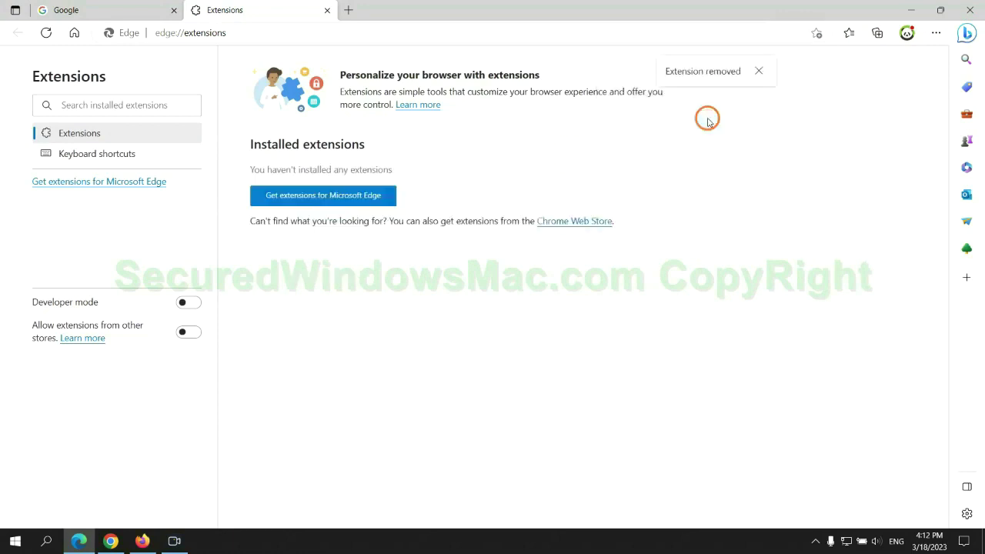
left_click(327, 11)
left_click(112, 541)
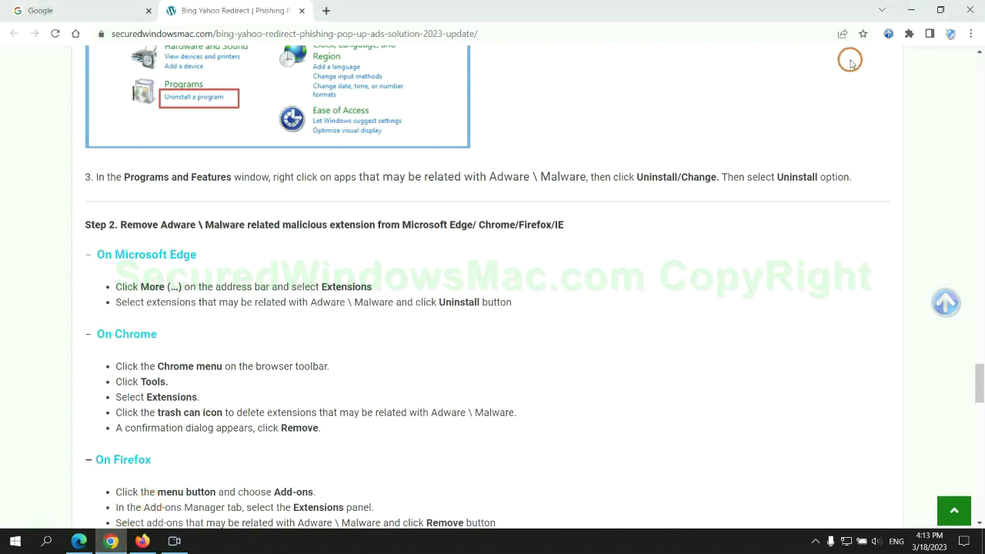
- Remove the Ecosia extension from Chrome and close the Ecosia feedback page
left_click(908, 33)
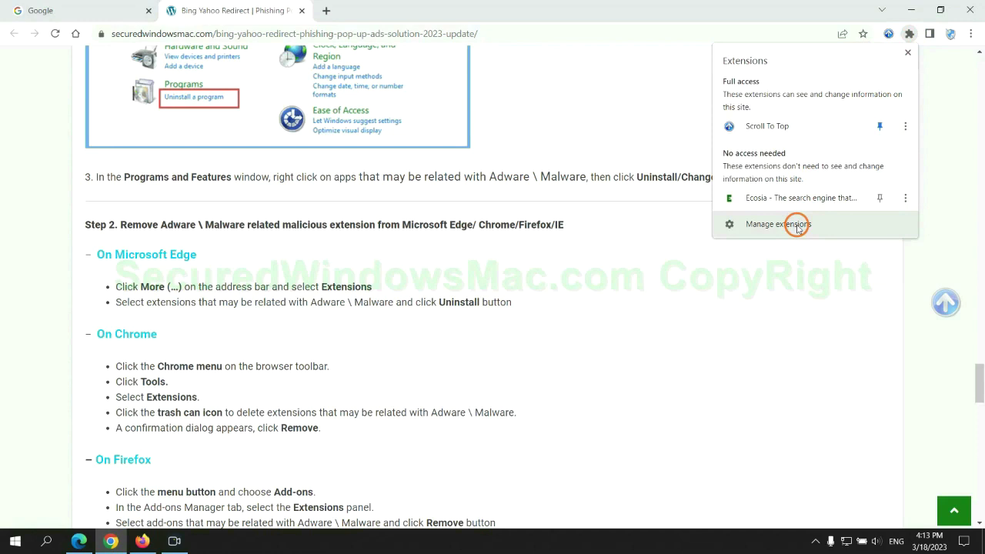
left_click(797, 225)
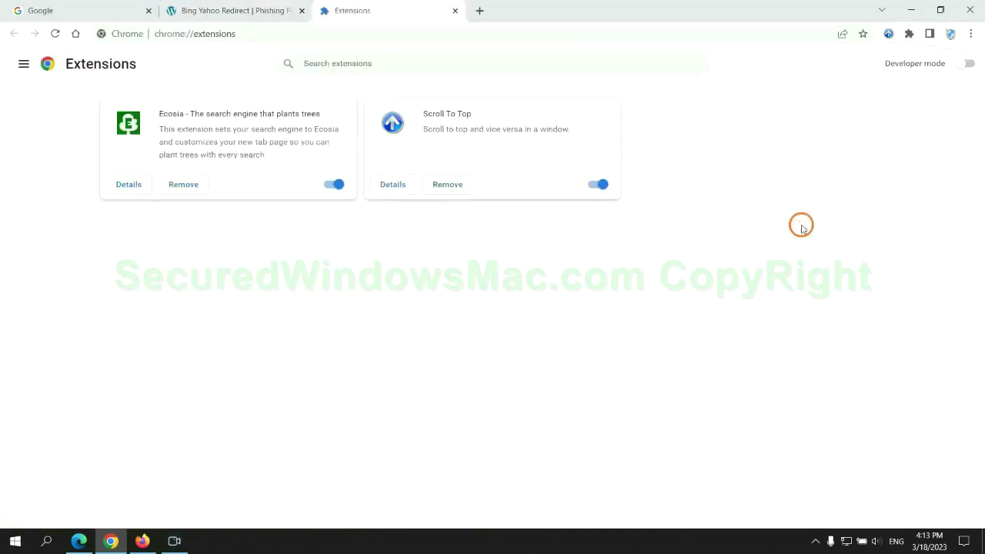
left_click(183, 184)
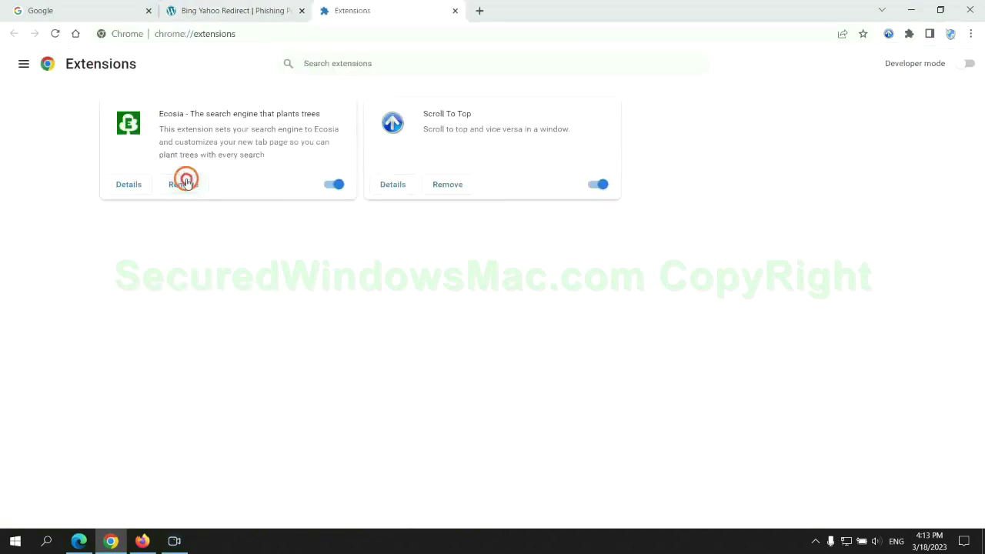
left_click(814, 137)
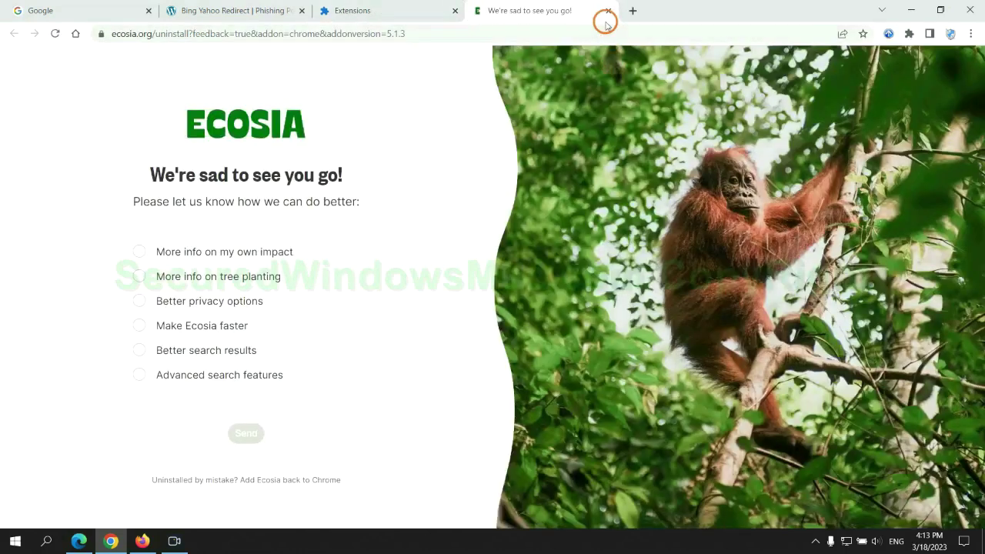
left_click(608, 10)
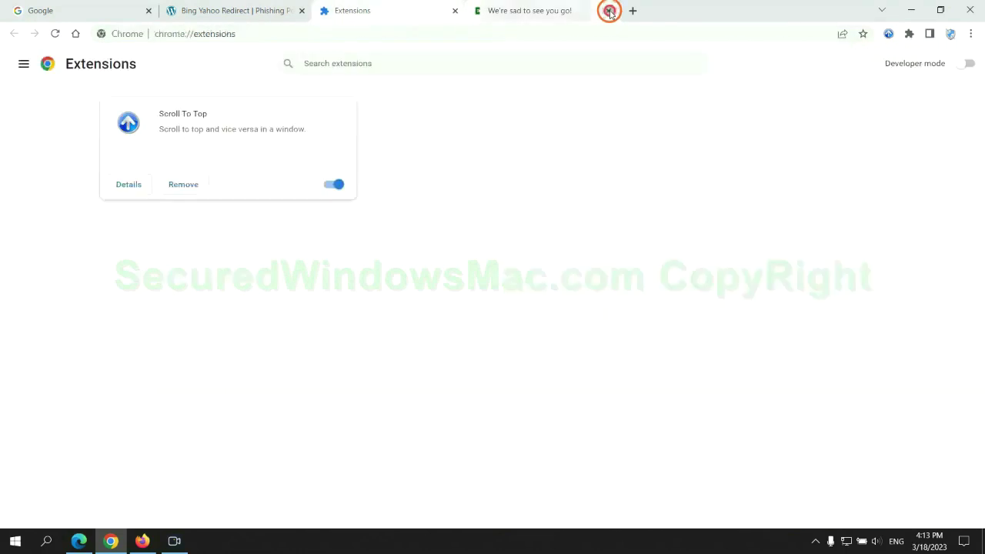
- Switch to Firefox and remove the Enhancer for YouTube extension in the Add-ons Manager
left_click(143, 540)
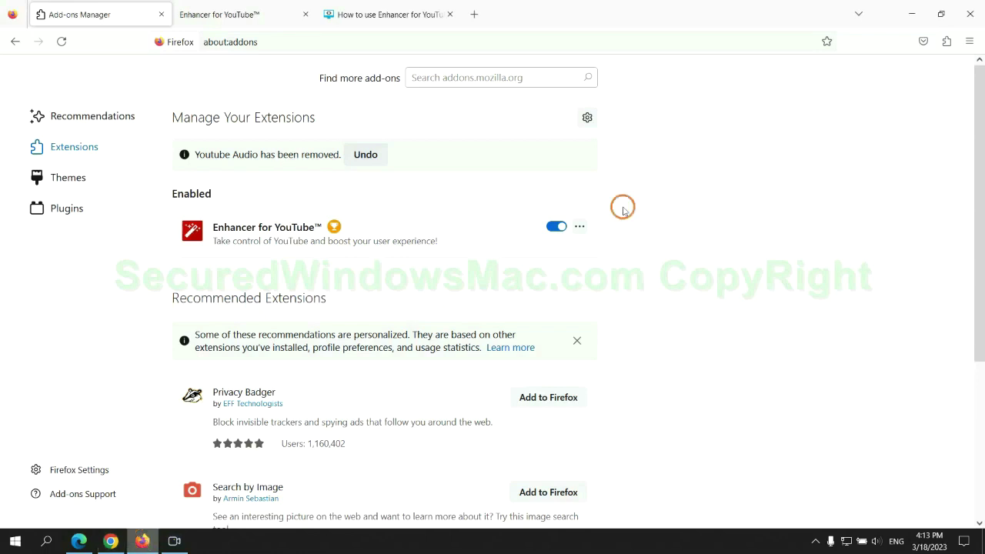
left_click(945, 43)
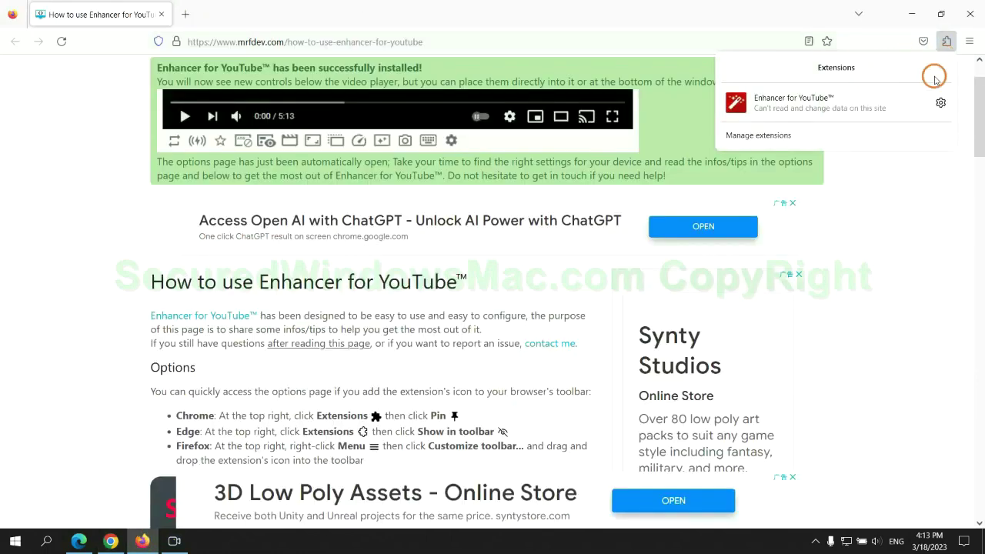
left_click(836, 136)
left_click(579, 188)
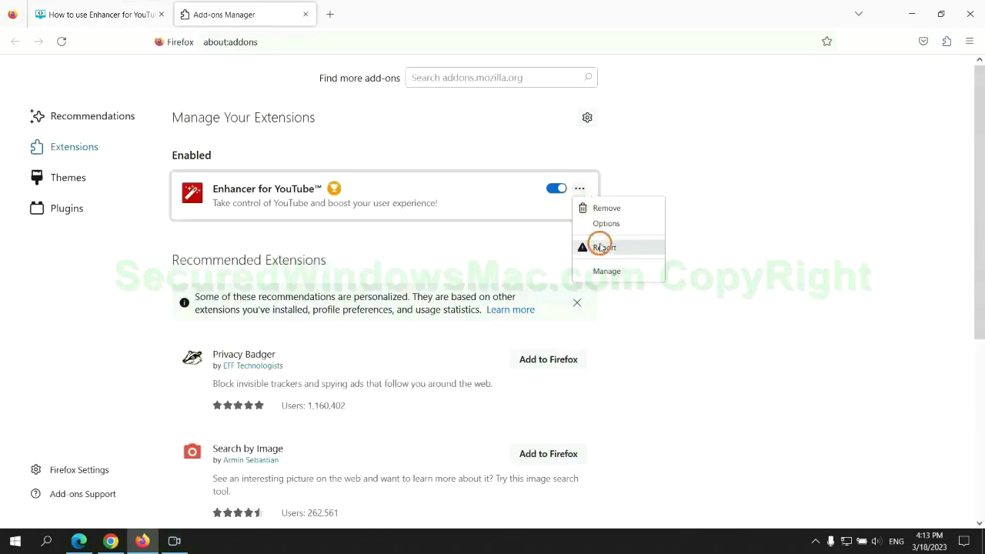
left_click(605, 209)
left_click(544, 116)
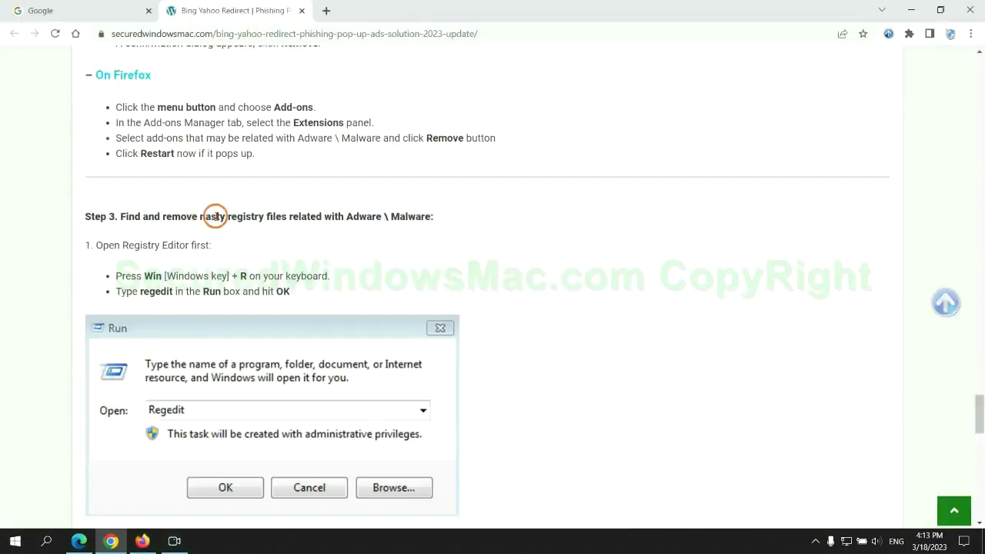
- Consult Step 3 of the guide in Chrome and launch Registry Editor with the Run command "regedit"
left_click_drag(227, 216, 285, 229)
left_click(257, 242)
scroll(257, 231, "down", 2)
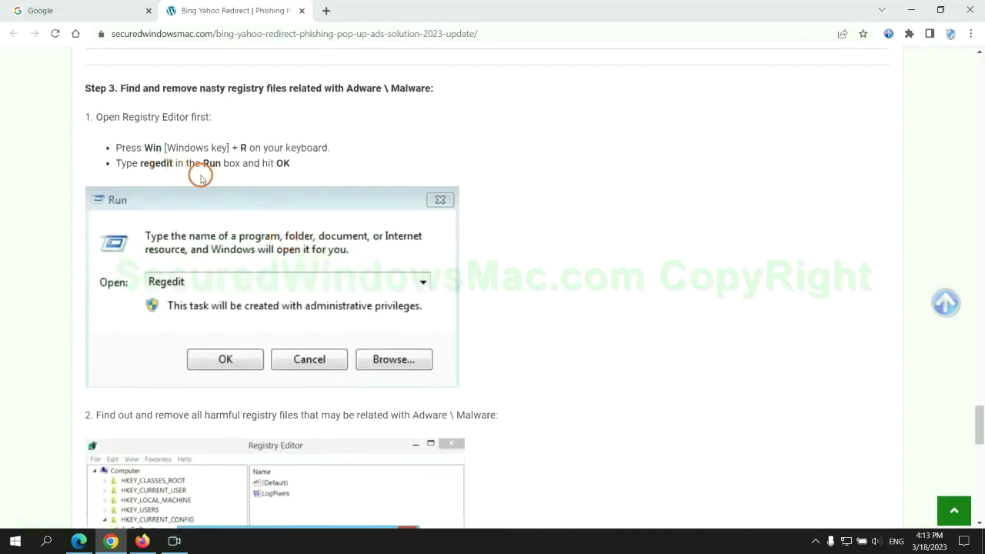
key("super+r")
type("r")
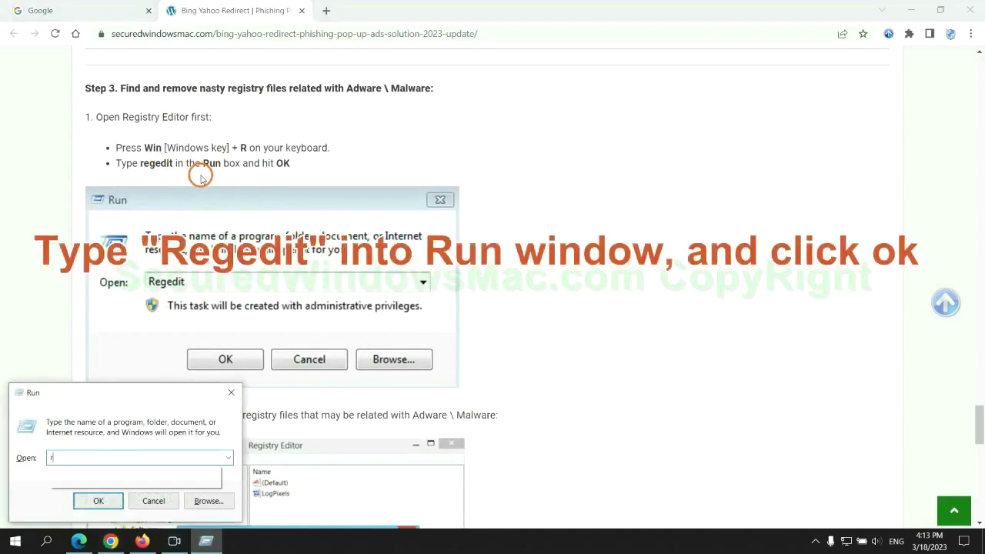
type("egedit")
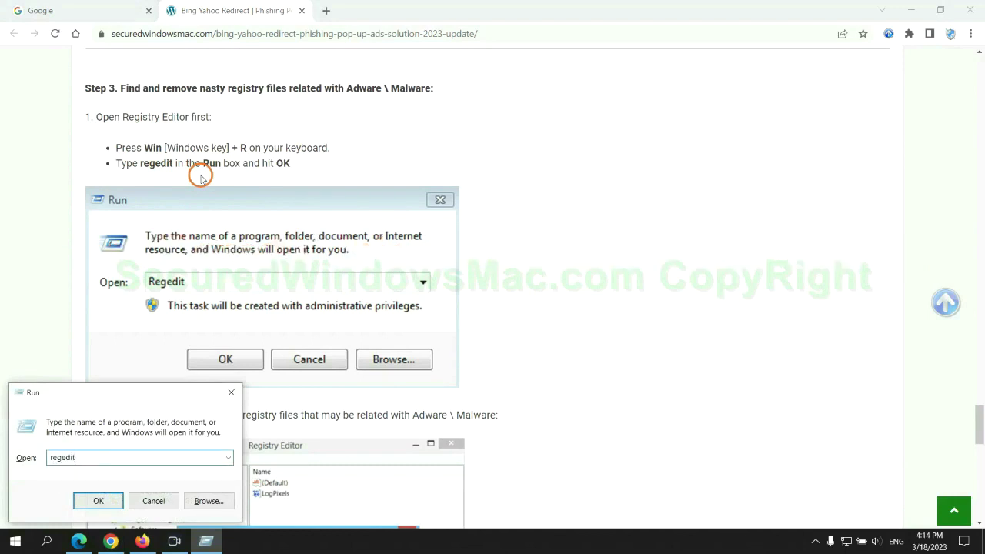
key("Return")
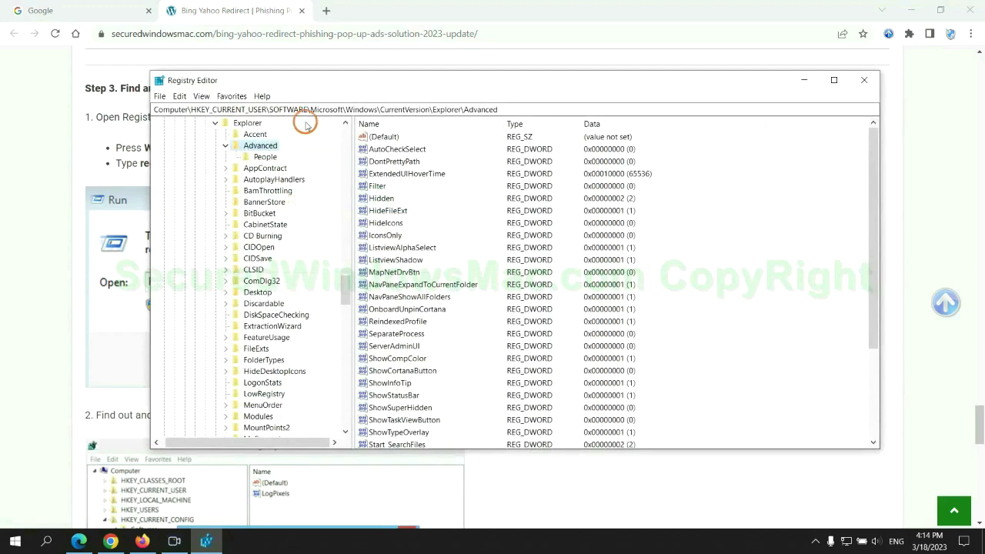
- Search the registry for "Apps" and choose Delete for the StoreAppsOnTaskbar value
left_click(179, 96)
left_click(212, 183)
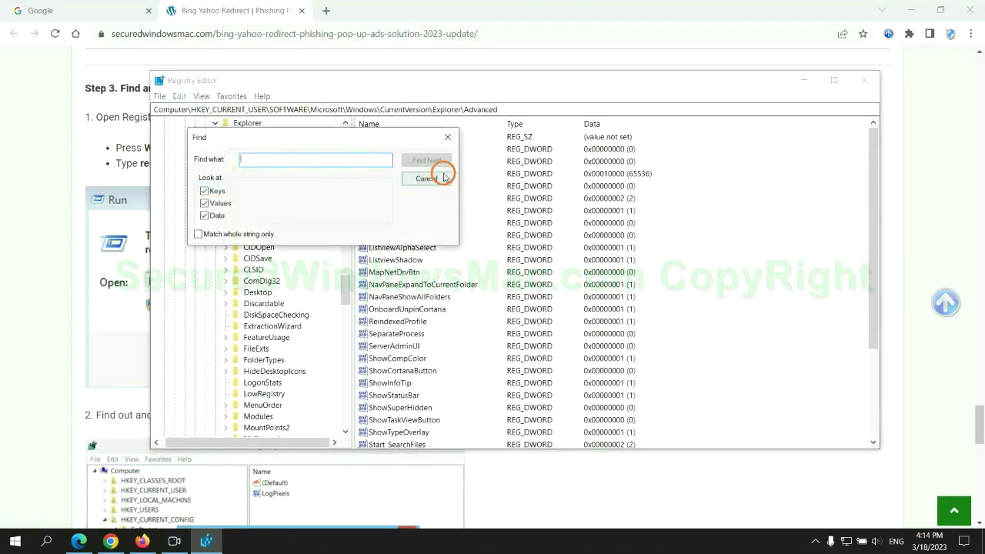
type("Apps")
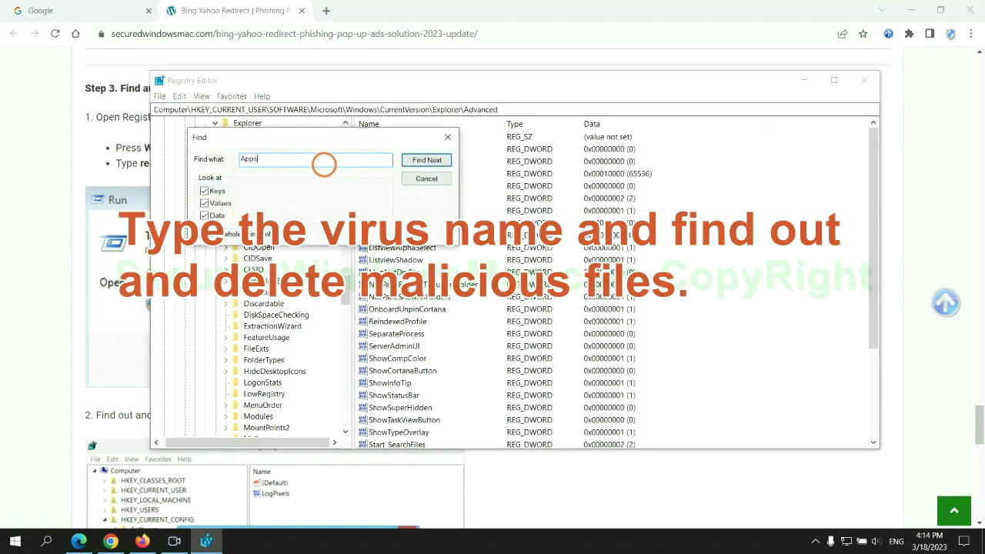
key("Return")
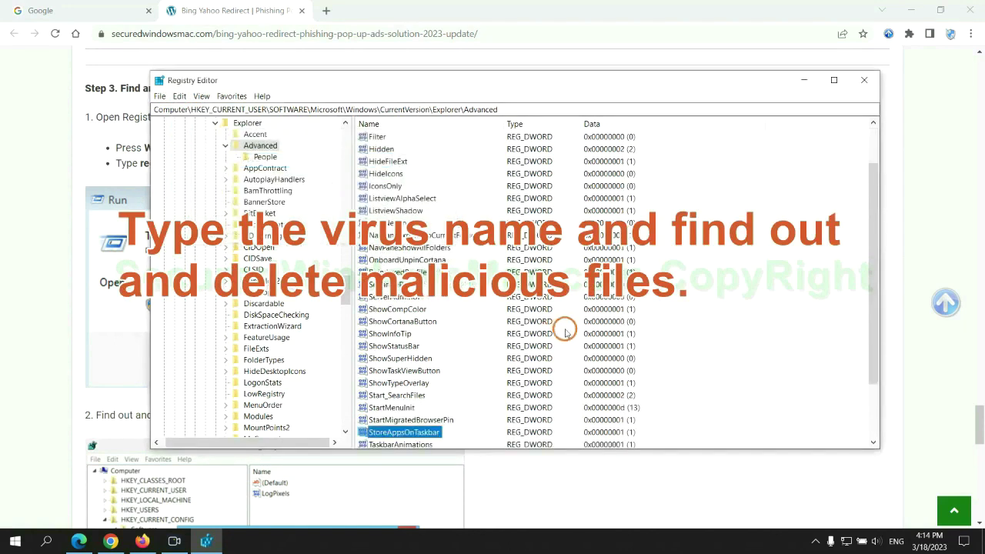
right_click(442, 360)
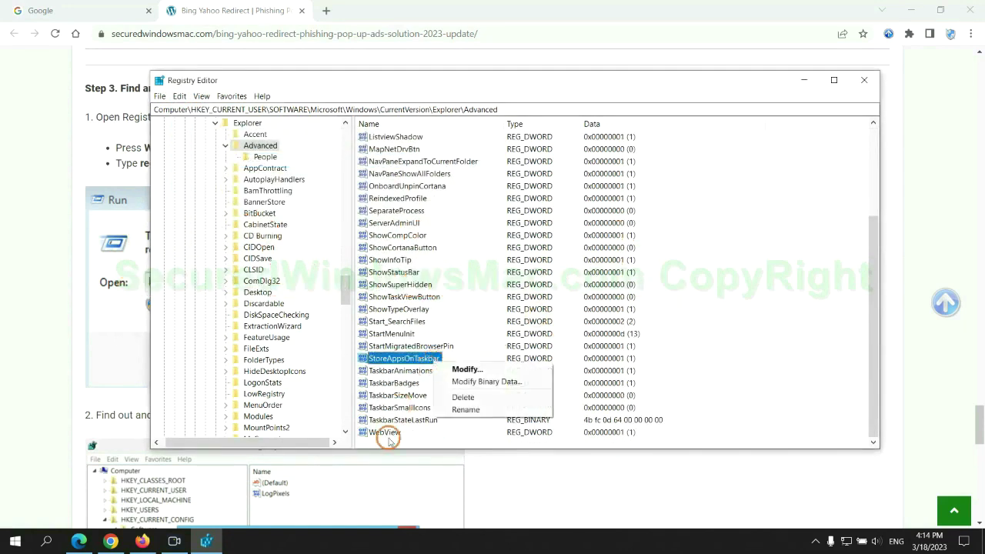
left_click(464, 397)
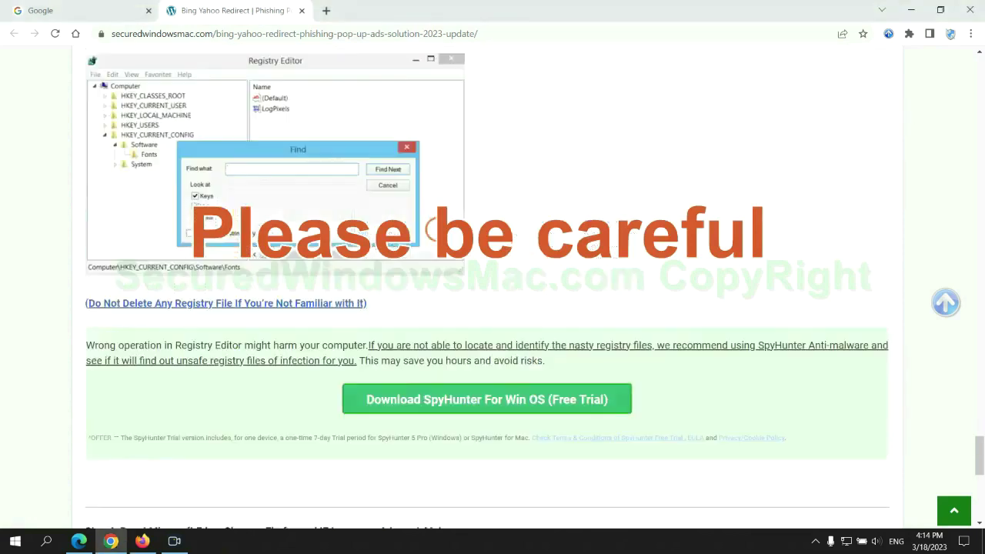
- Examine the guide's registry warning and Step 4 on resetting Microsoft Edge, Chrome and Firefox
scroll(433, 229, "down", 1)
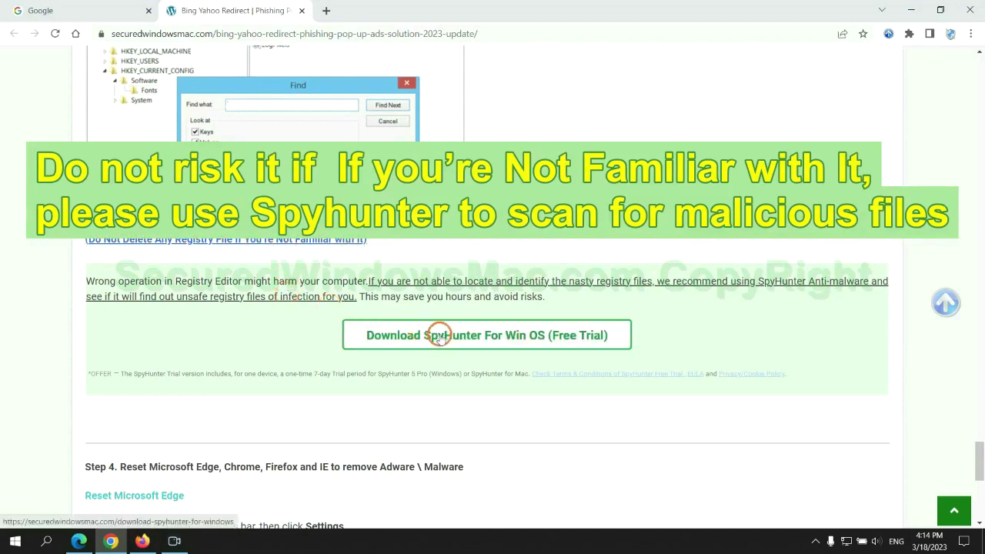
scroll(438, 336, "down", 5)
double_click(132, 81)
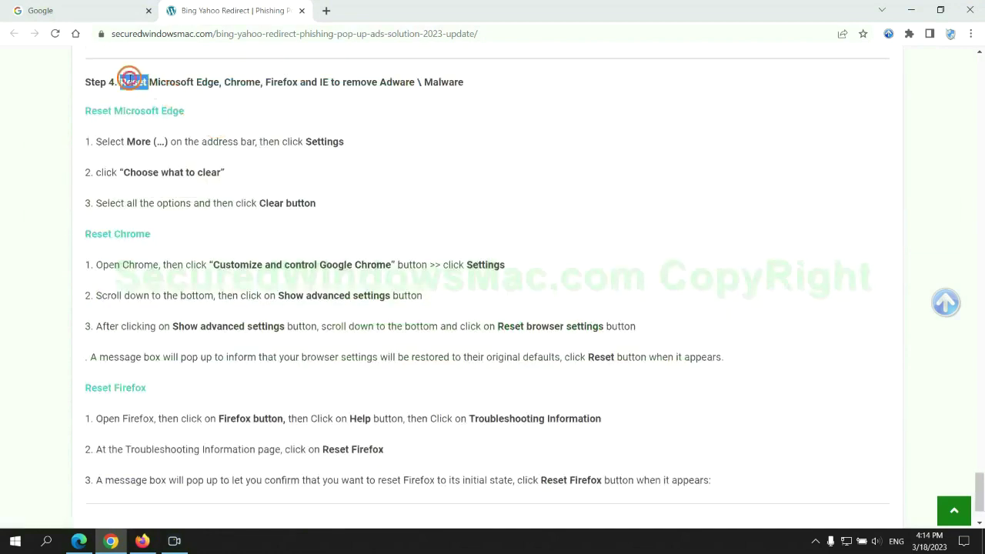
left_click(406, 97)
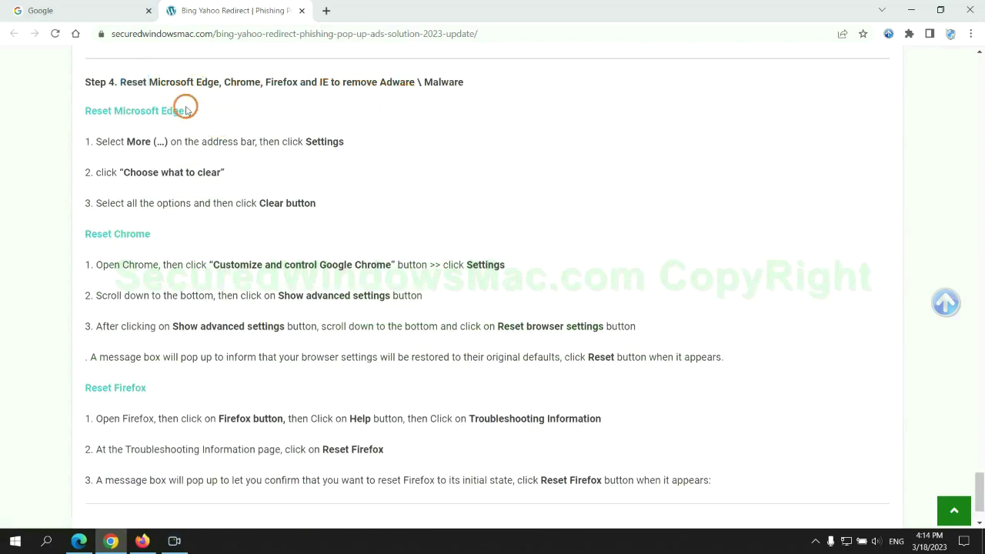
- Switch to Microsoft Edge and bring up the Clear browsing data dialog from the privacy, search and services settings
left_click(77, 539)
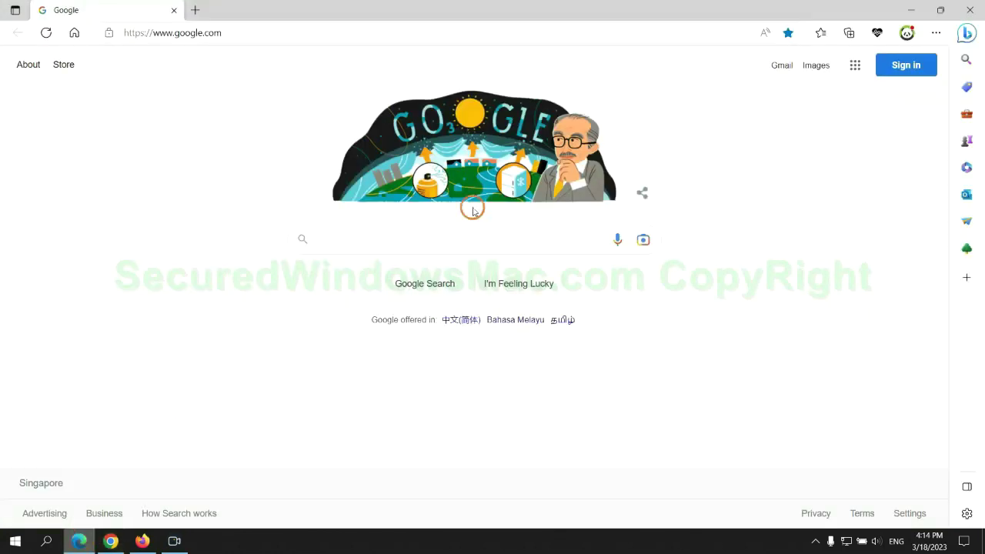
left_click(934, 34)
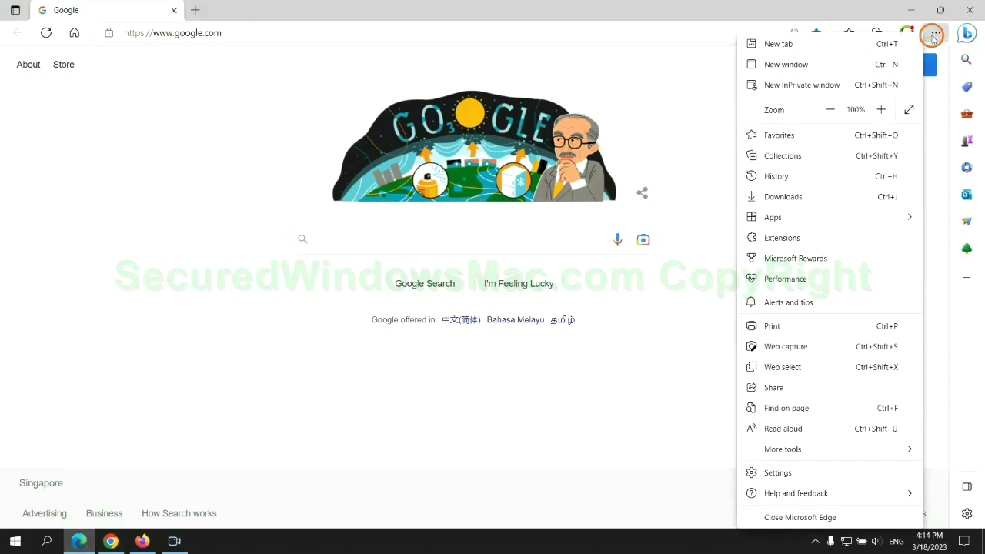
left_click(773, 473)
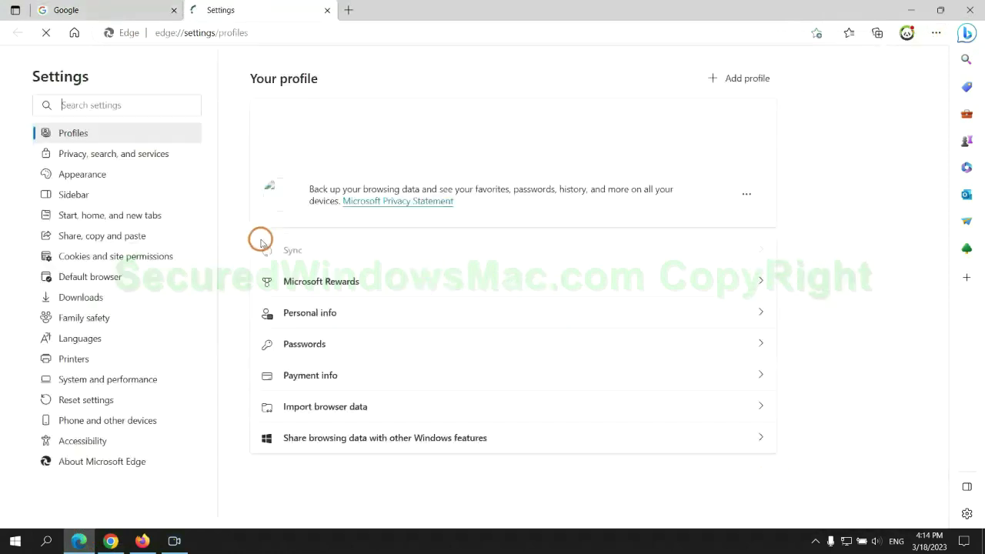
left_click(162, 163)
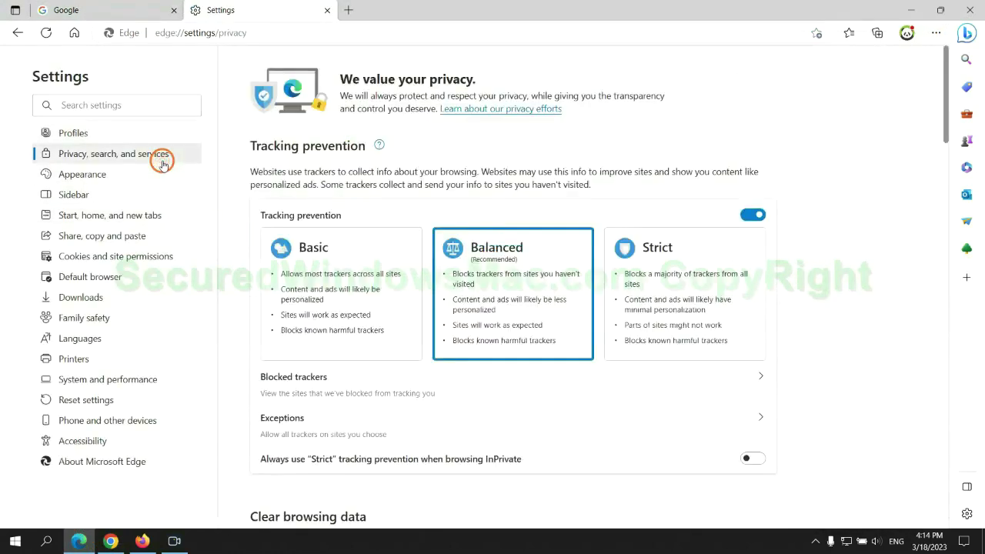
scroll(816, 346, "down", 3)
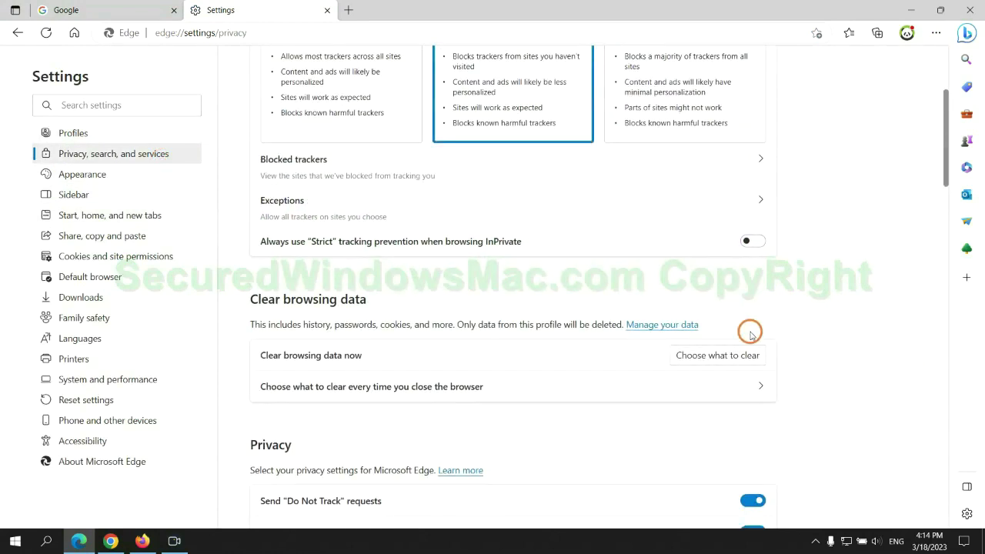
left_click(731, 358)
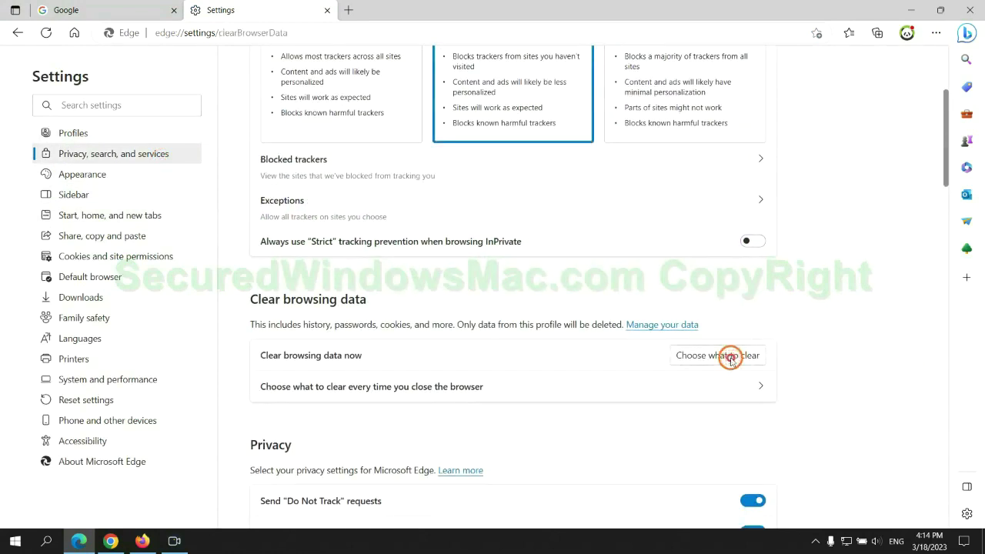
left_click(435, 404)
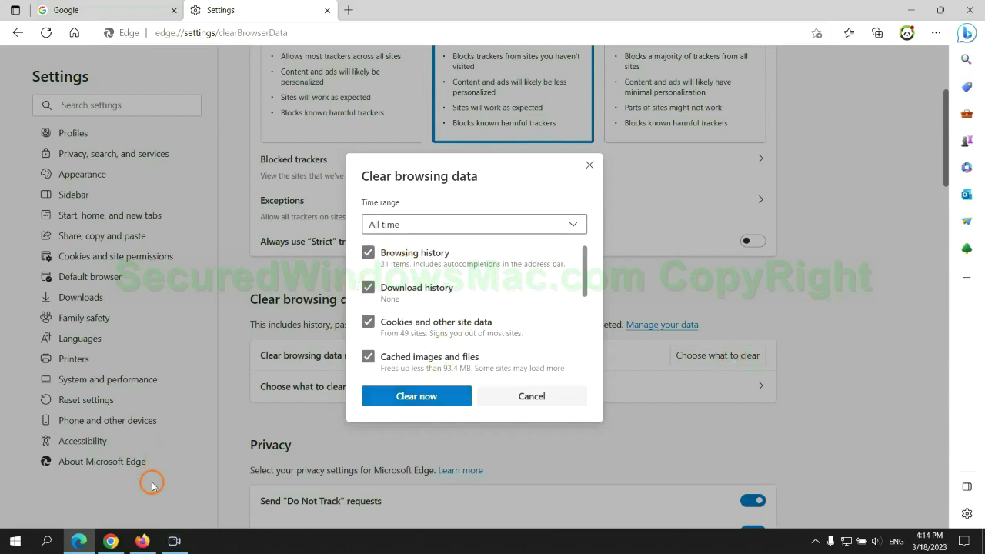
- Switch to Chrome, search its settings for "reset" and open the option to restore settings to their original defaults
left_click(111, 541)
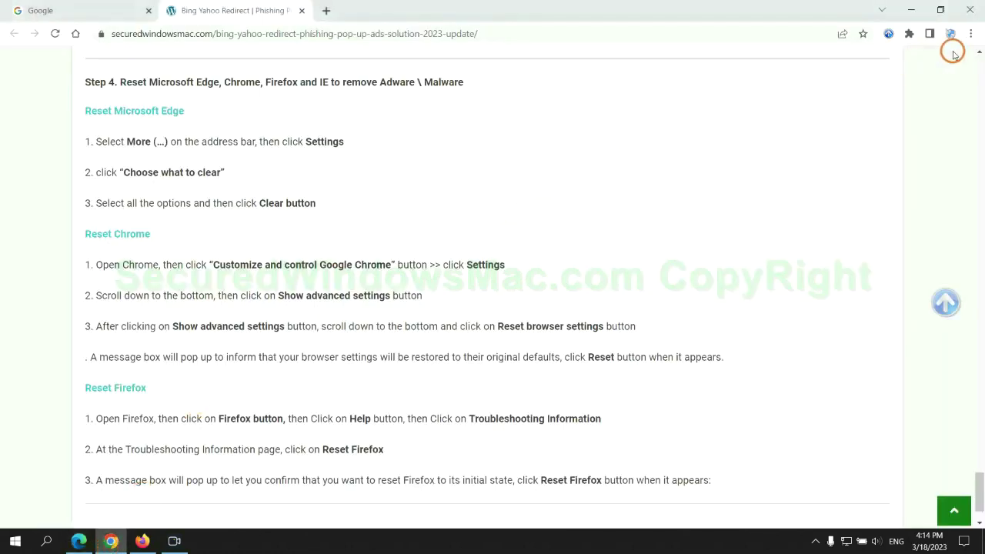
left_click(970, 34)
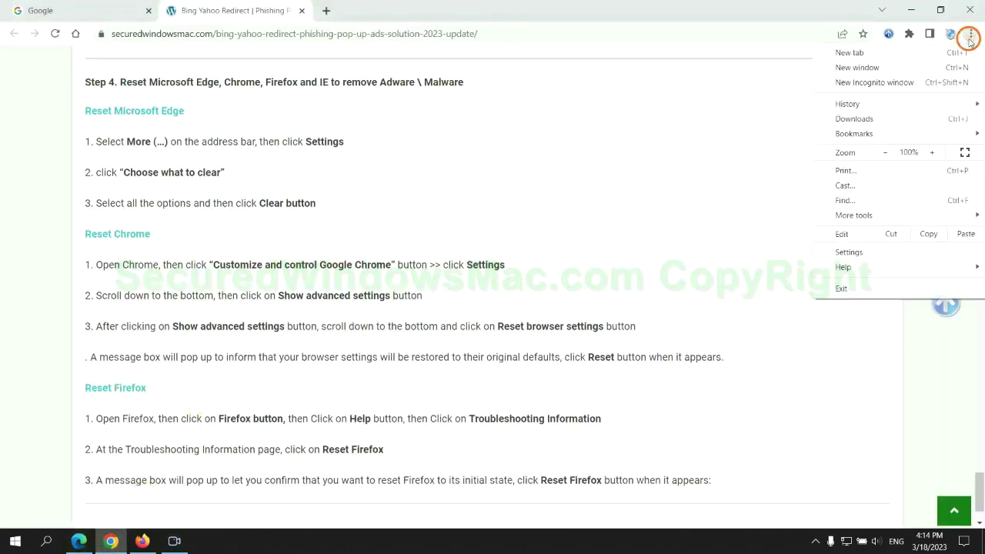
left_click(854, 251)
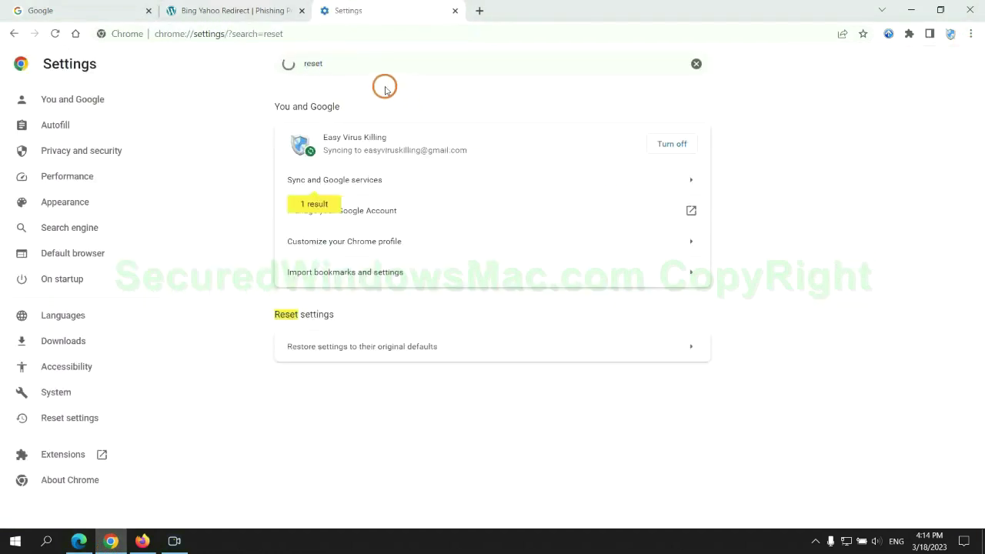
left_click(516, 343)
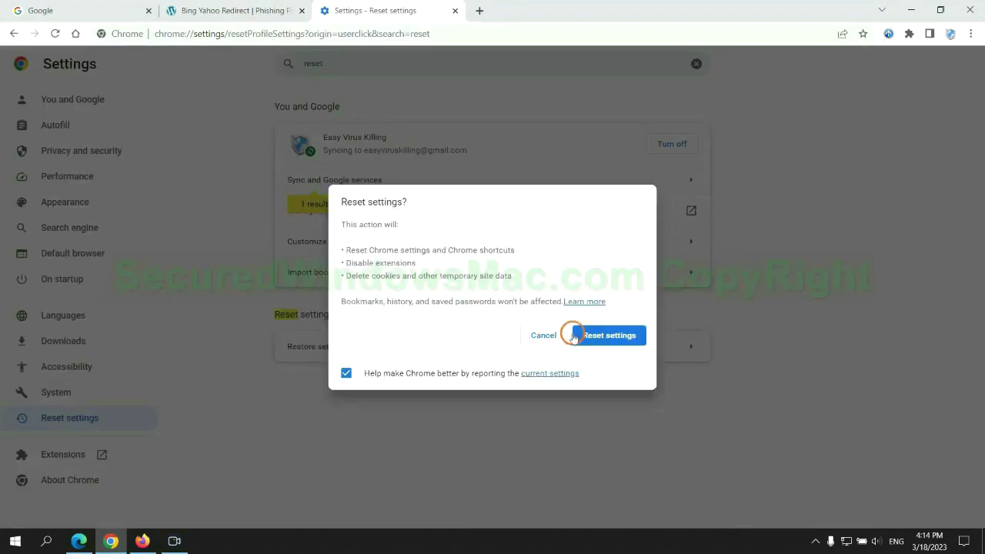
- Switch to Firefox, show More troubleshooting information and choose Refresh Firefox
left_click(140, 530)
left_click(968, 43)
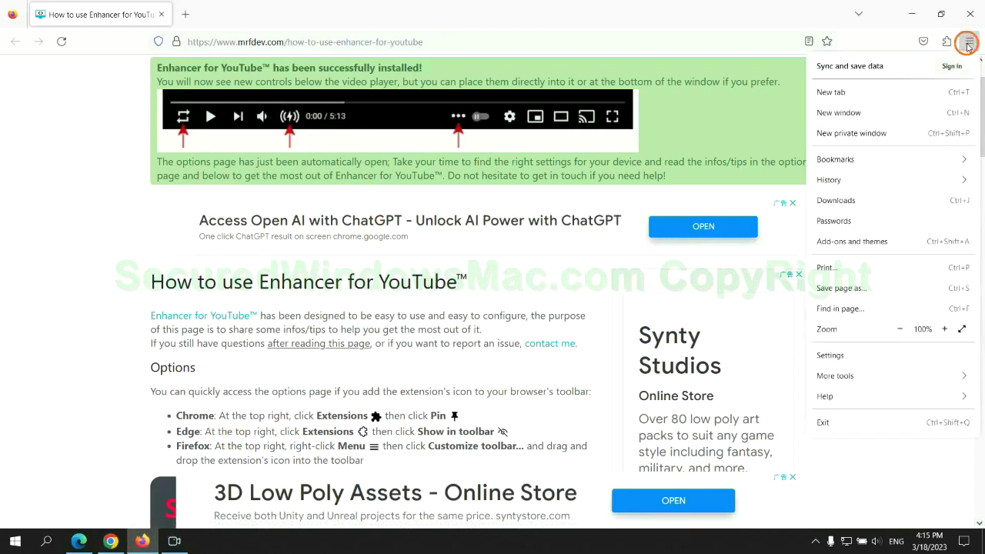
left_click(836, 394)
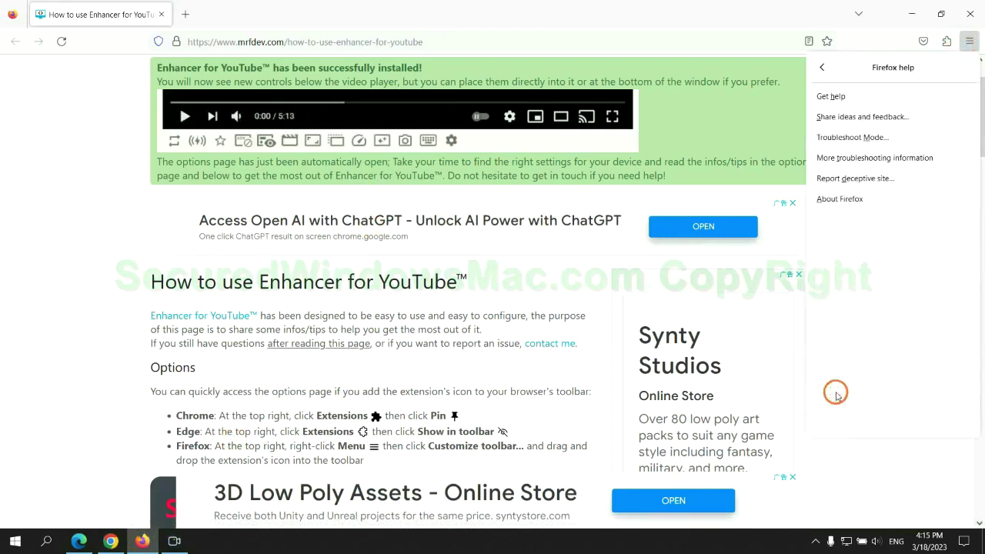
left_click(877, 157)
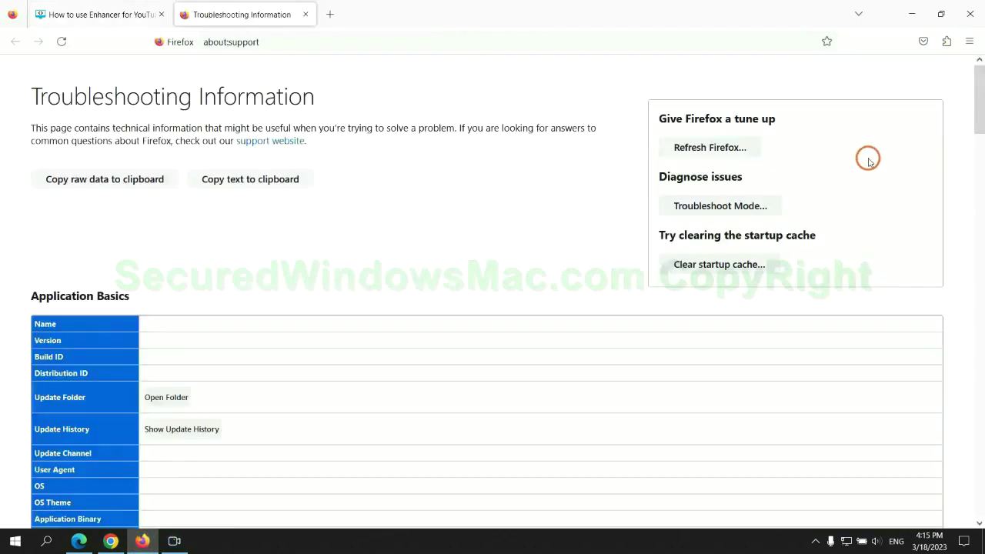
left_click(684, 147)
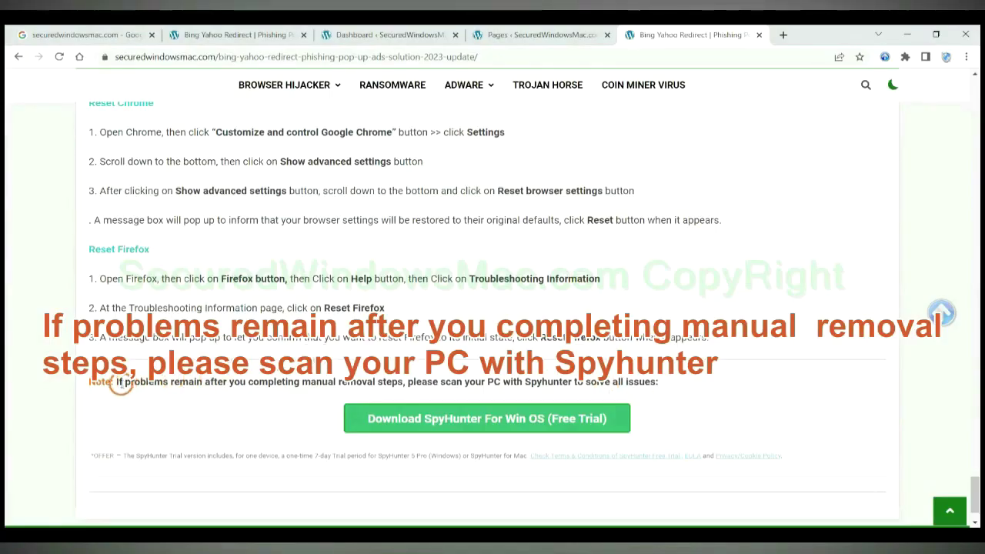
- Read the guide's closing note in Chrome about scanning with SpyHunter if problems remain
left_click_drag(116, 383, 217, 387)
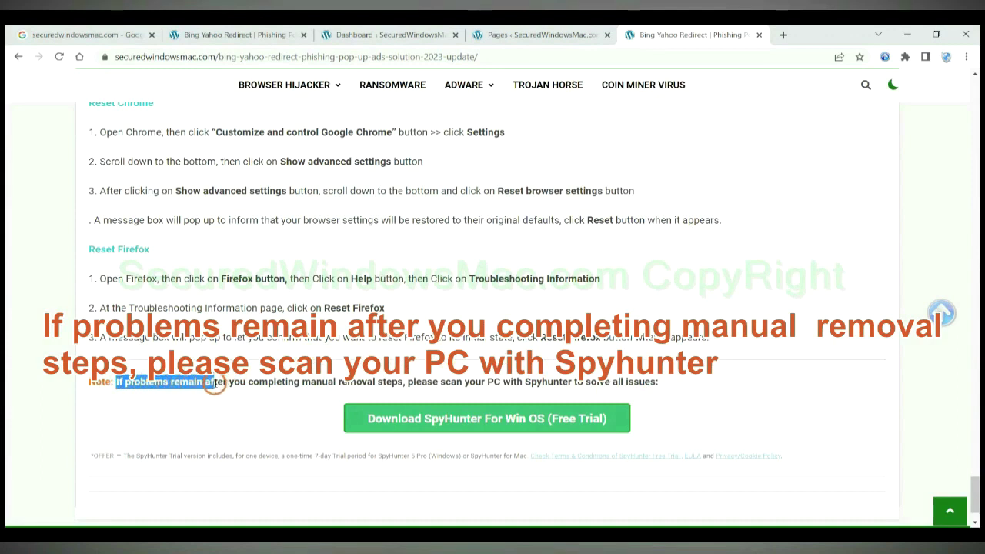